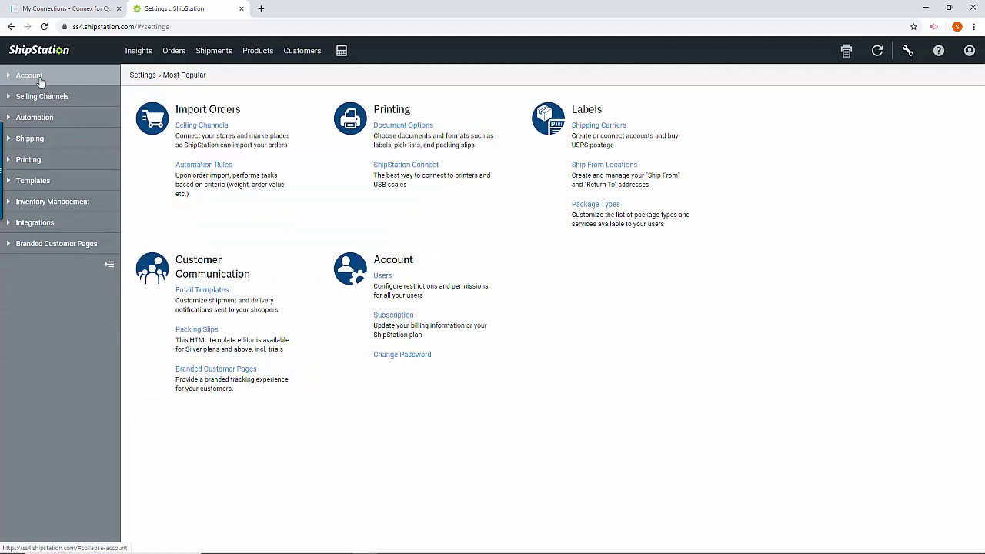
# Open the API settings of the ShipStation account to get at its API key and secret.
pyautogui.click(35, 75)
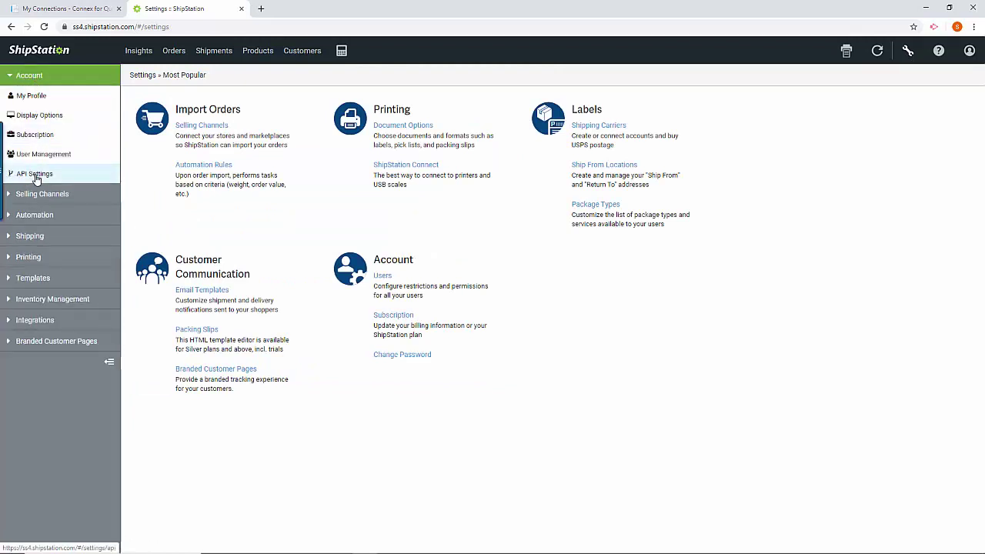
pyautogui.click(35, 175)
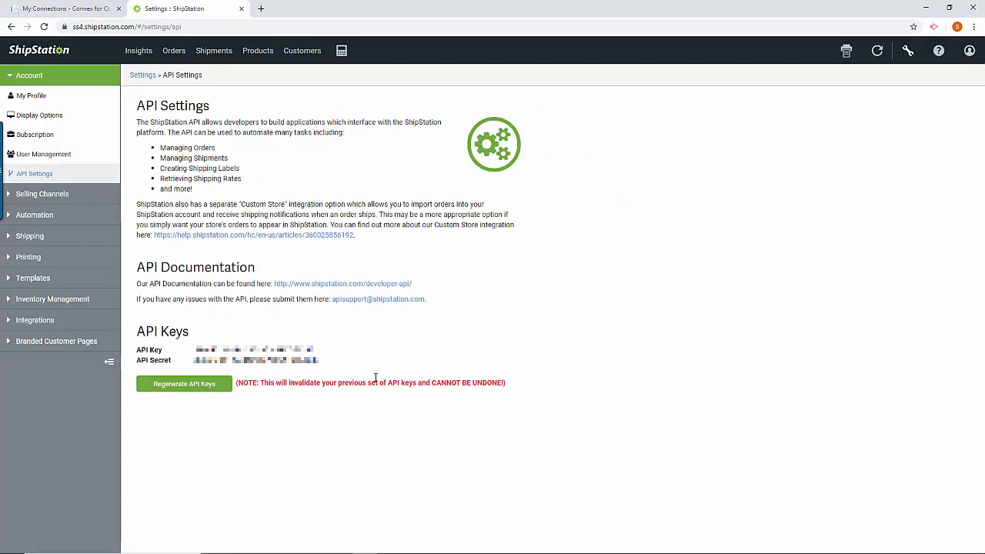
# Switch to Connex, start a new connection with ShipStation as the solution name, and dismiss the documentation notice.
pyautogui.click(71, 11)
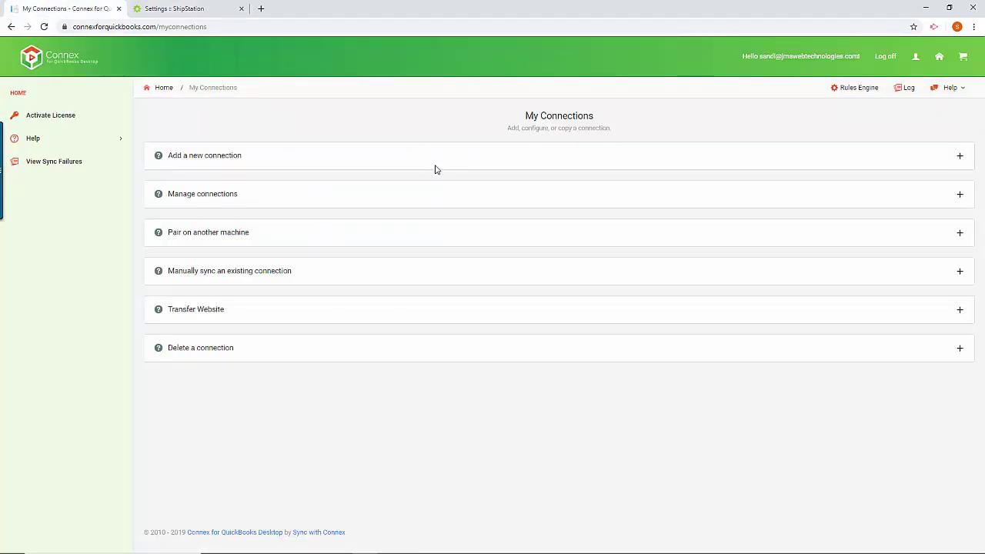
pyautogui.click(222, 163)
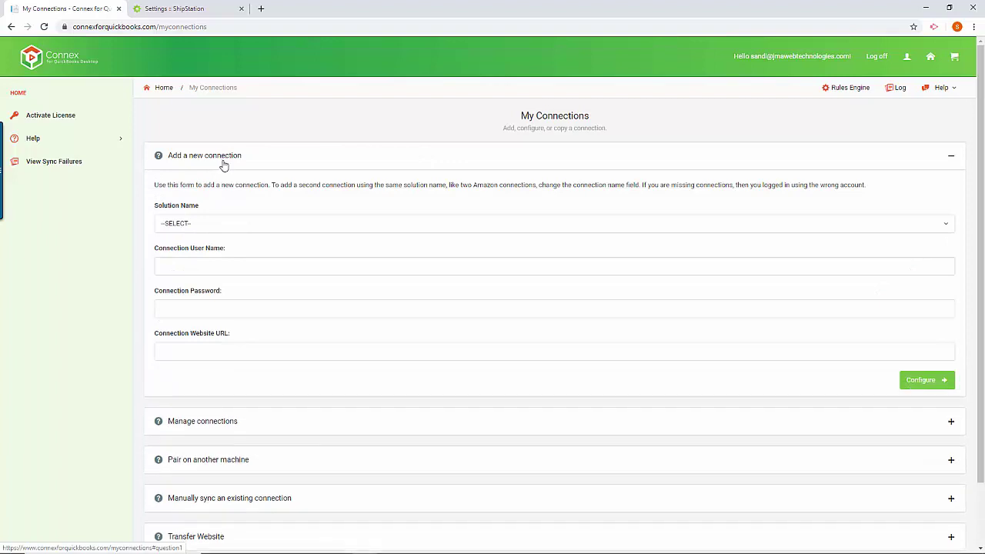
pyautogui.click(222, 230)
pyautogui.write('ship')
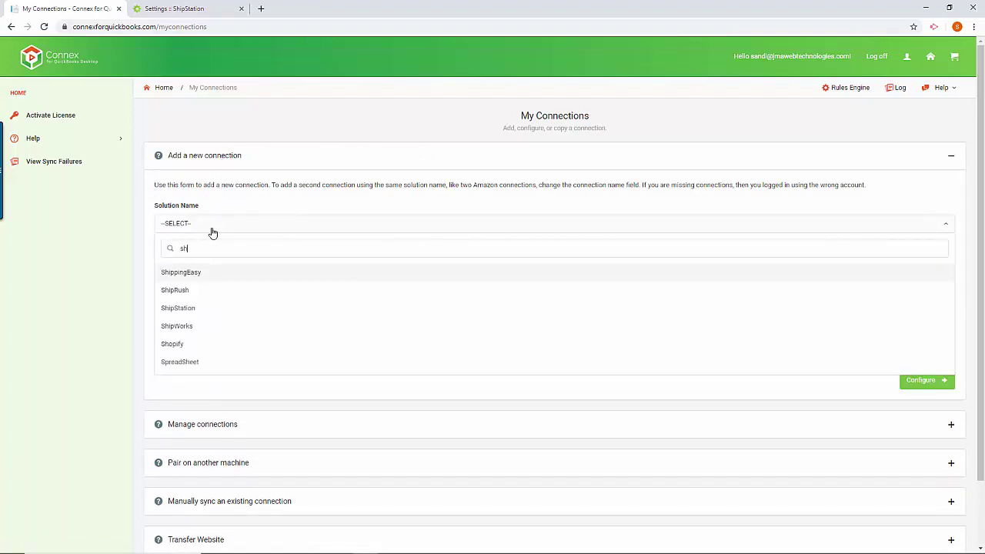
pyautogui.click(205, 308)
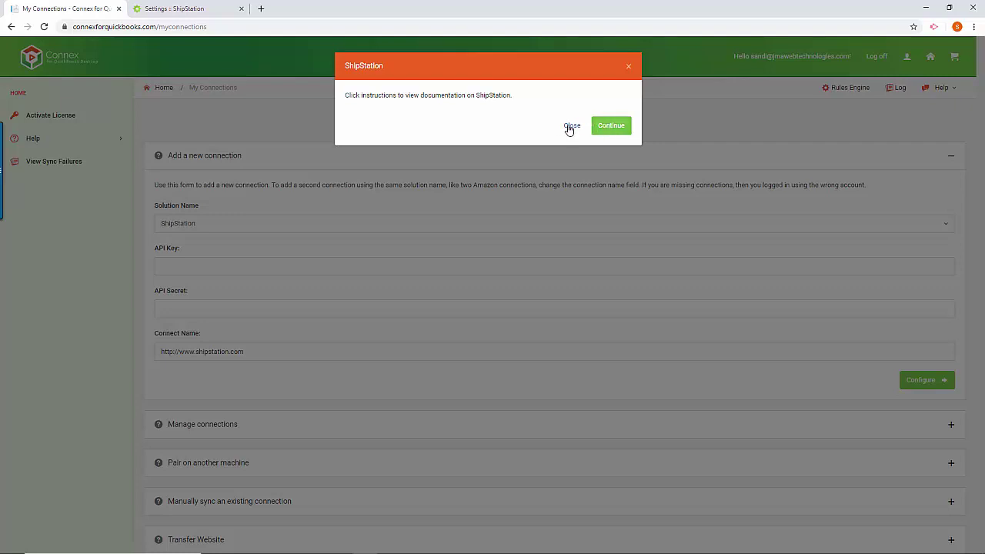
pyautogui.click(571, 126)
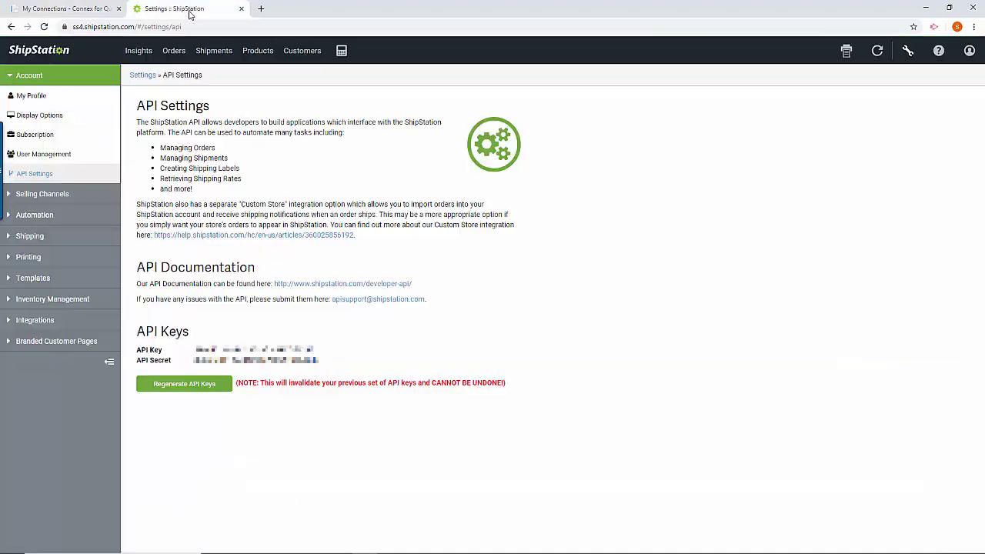
# Copy the API key from the ShipStation settings into the API Key field of the new Connex connection.
pyautogui.click(196, 10)
pyautogui.moveTo(315, 347); pyautogui.dragTo(192, 346)
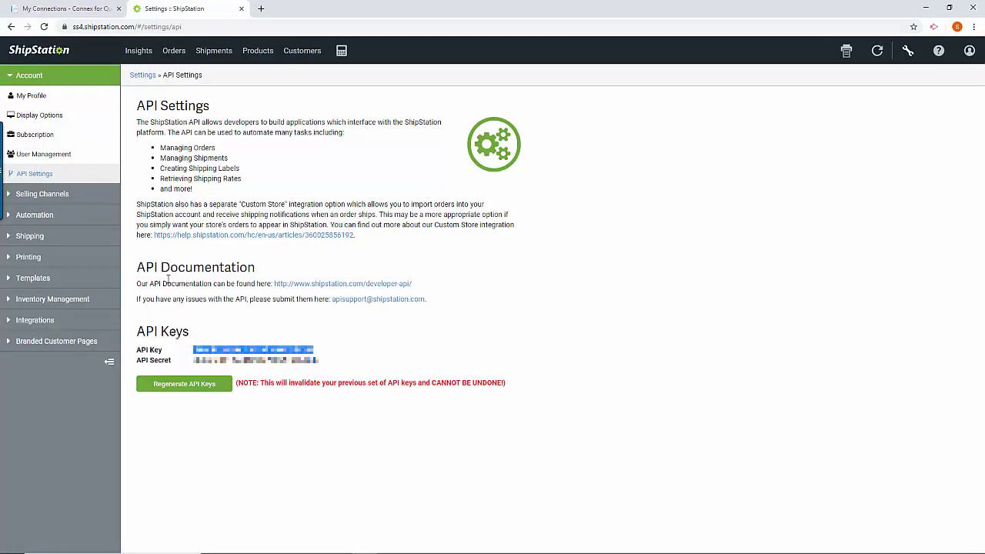
pyautogui.click(74, 10)
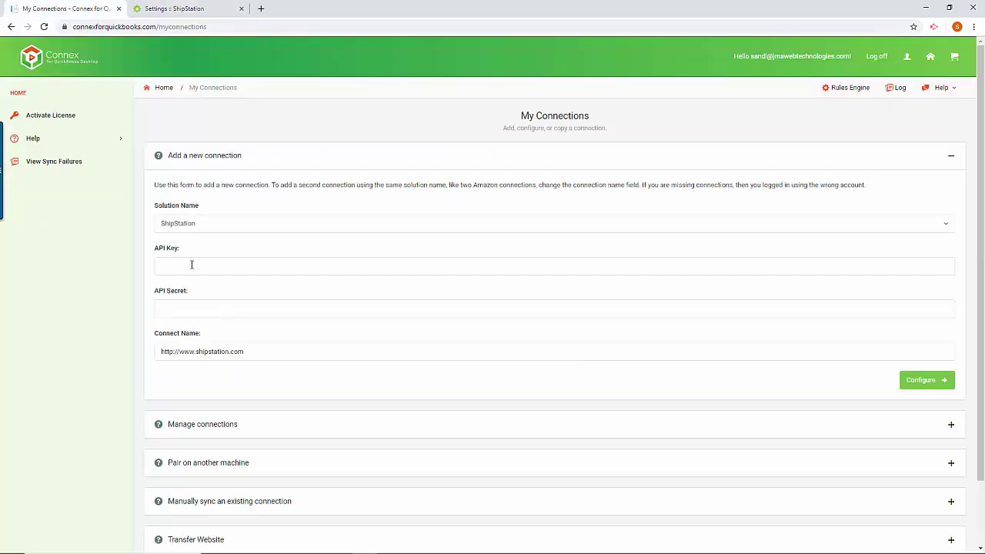
pyautogui.click(188, 262)
pyautogui.hotkey('ctrl', 'v')
# Copy the API secret from ShipStation into the connection's API Secret field and proceed to configure the connection.
pyautogui.click(187, 11)
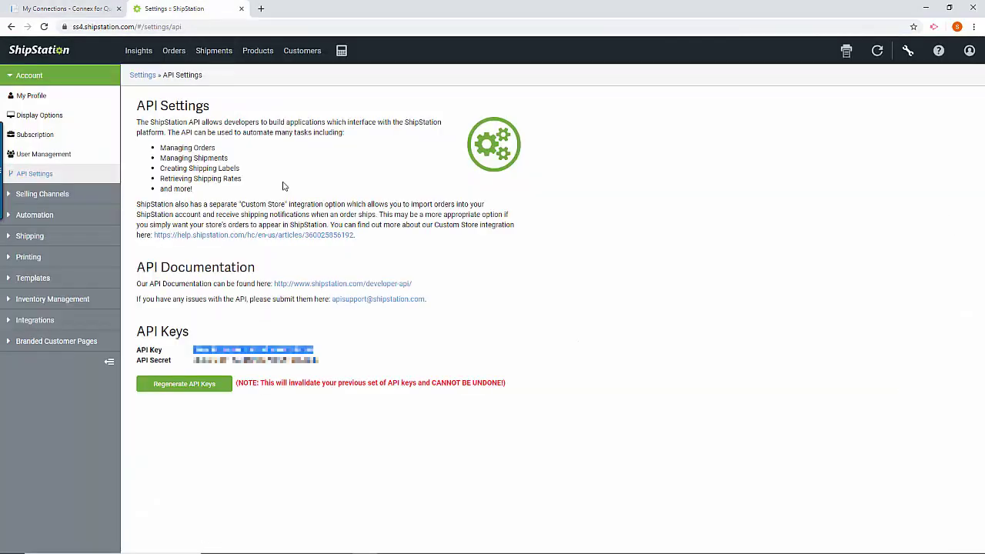
pyautogui.moveTo(328, 362); pyautogui.dragTo(187, 362)
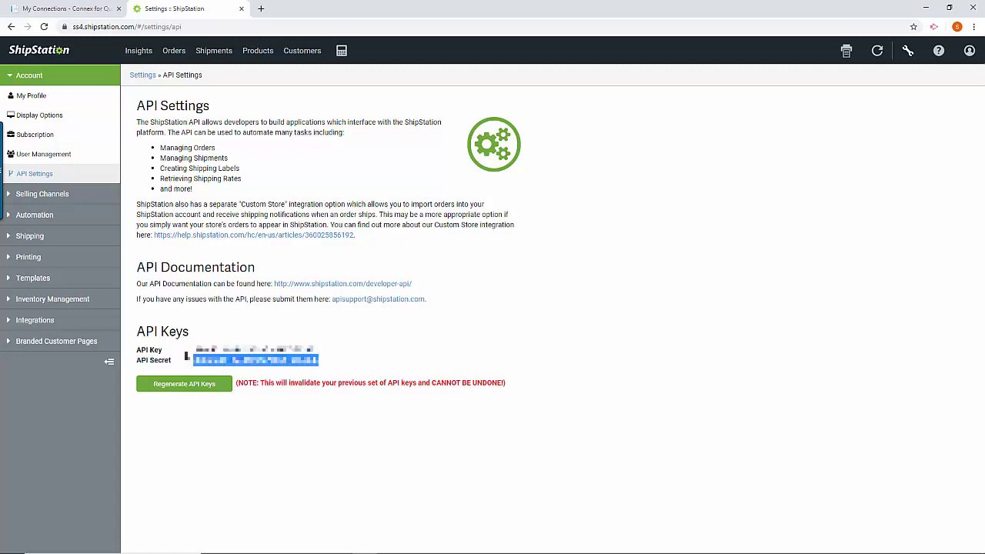
pyautogui.click(77, 8)
pyautogui.click(165, 301)
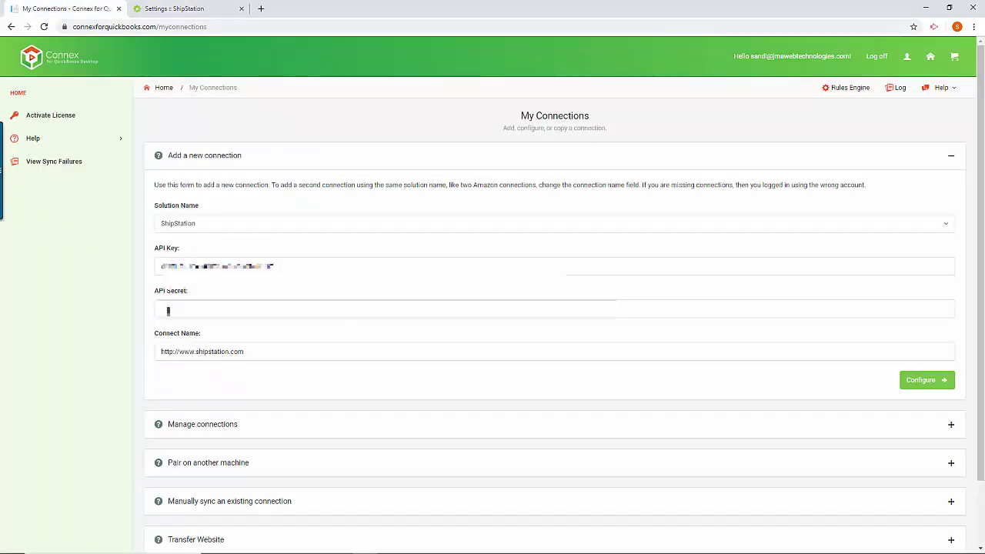
pyautogui.hotkey('ctrl', 'v')
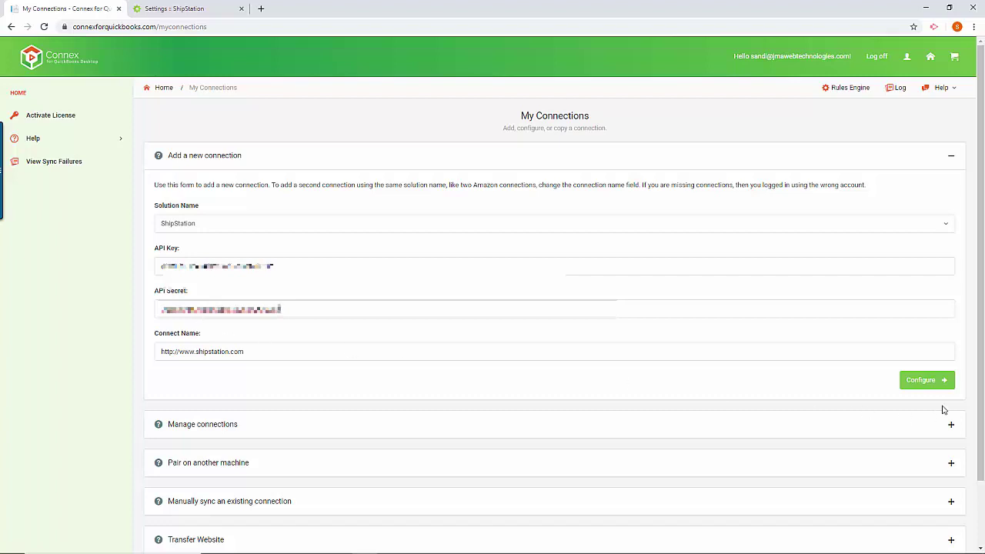
pyautogui.click(924, 384)
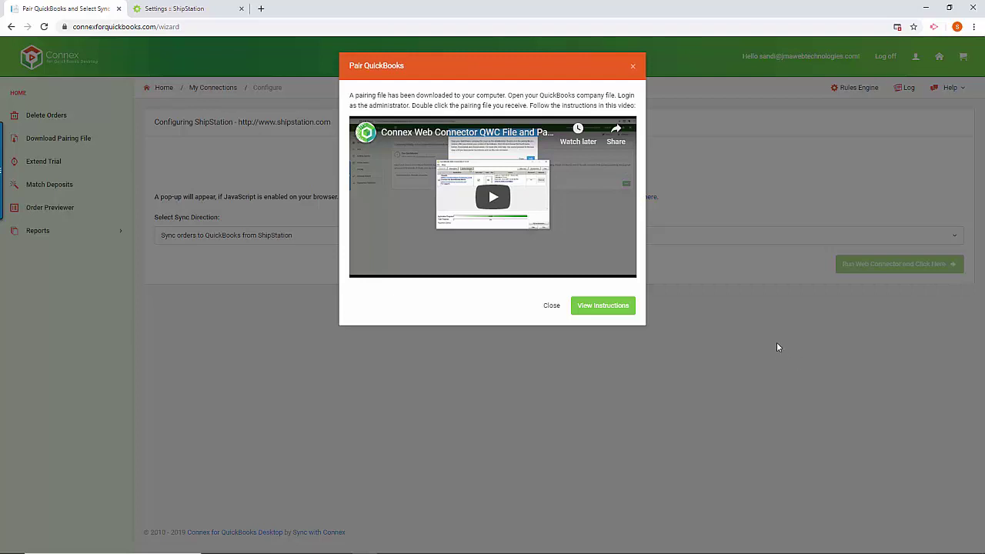
# Dismiss the pairing video dialog, download and open the pairing file, and authorize the ShipStation web service in QuickBooks Web Connector.
pyautogui.click(551, 306)
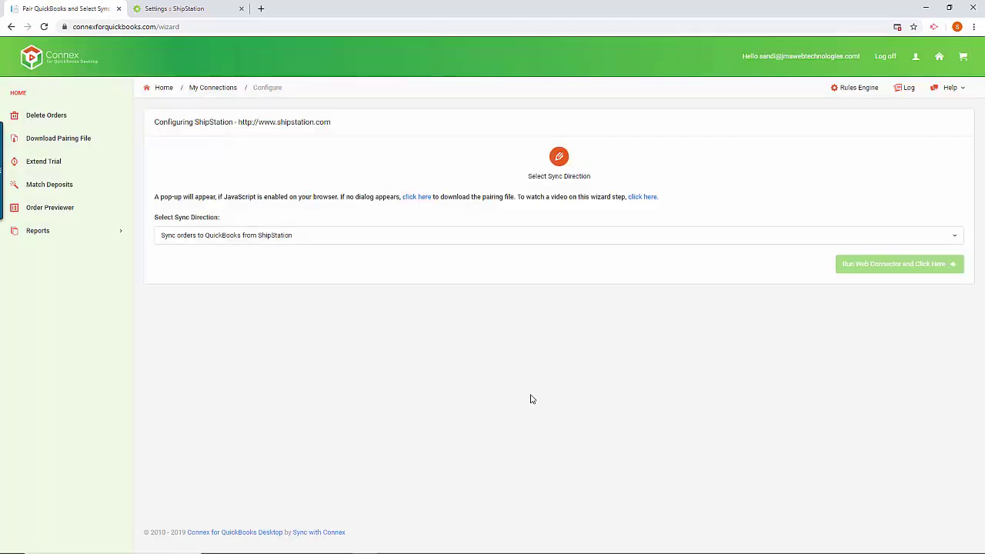
pyautogui.click(83, 140)
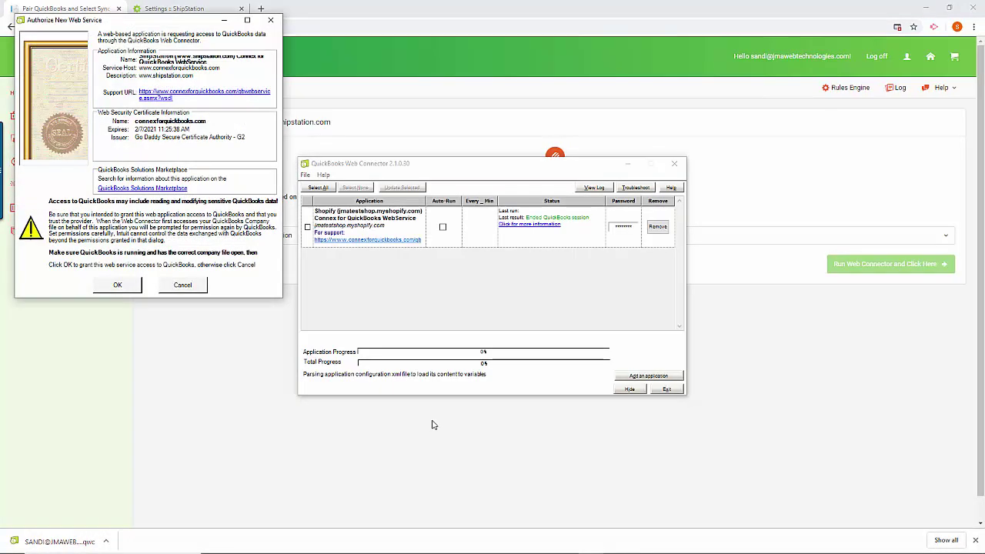
pyautogui.click(119, 286)
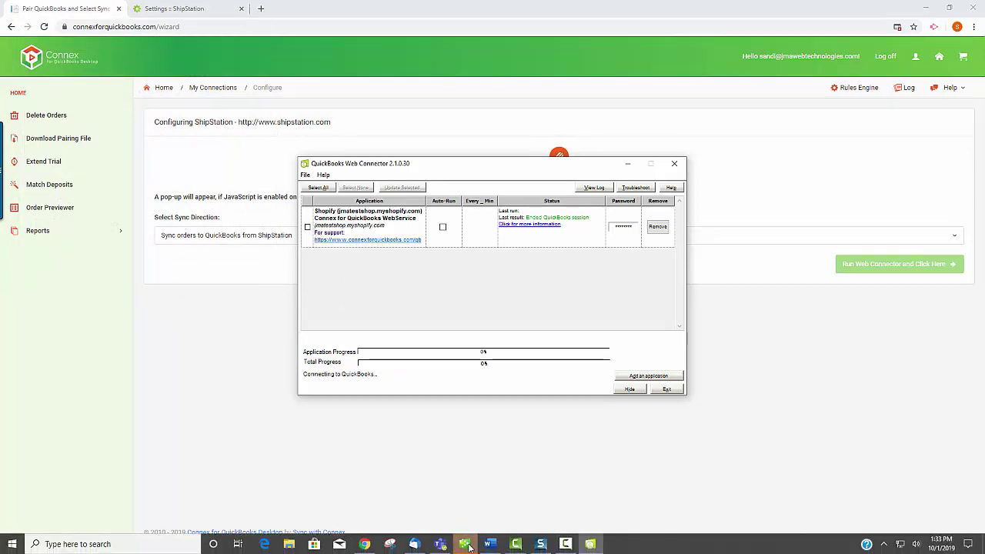
# Switch to QuickBooks and always allow the ShipStation application access, even if QuickBooks is not running, logging in as Admin.
pyautogui.moveTo(469, 546)
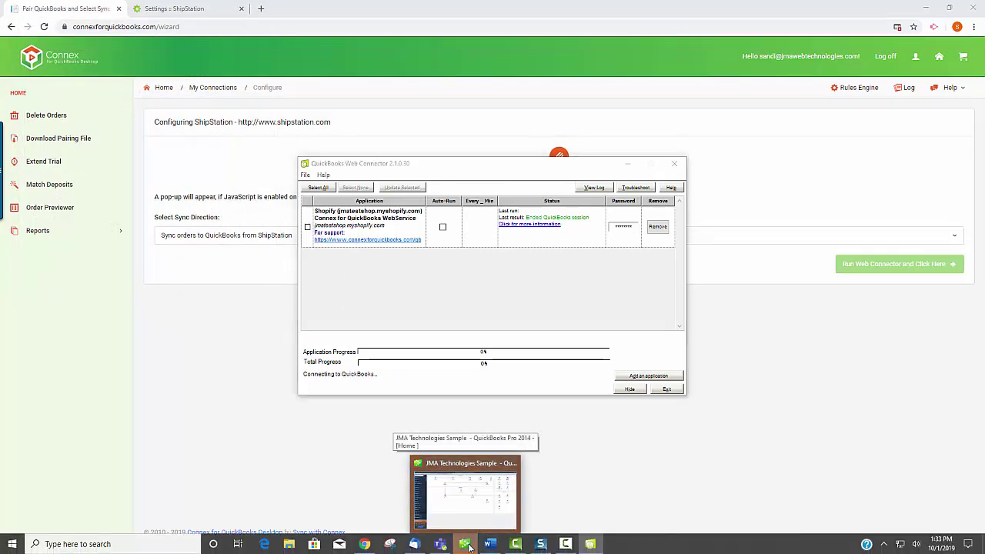
pyautogui.click(479, 508)
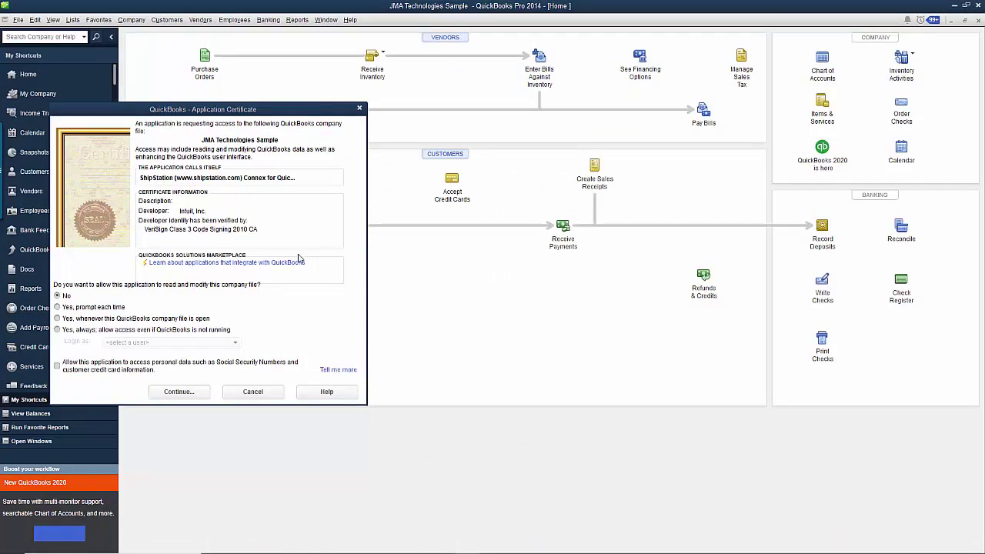
pyautogui.click(56, 329)
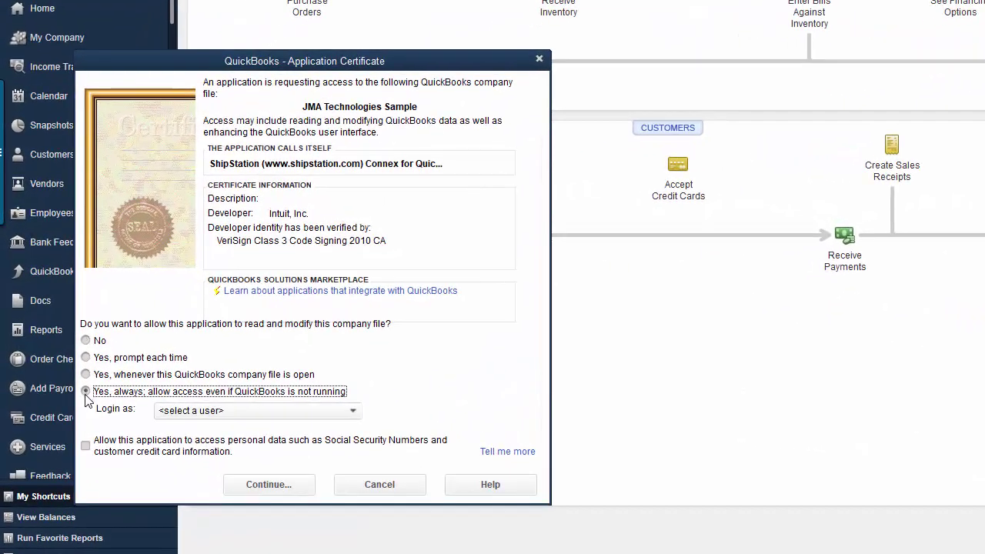
pyautogui.click(206, 411)
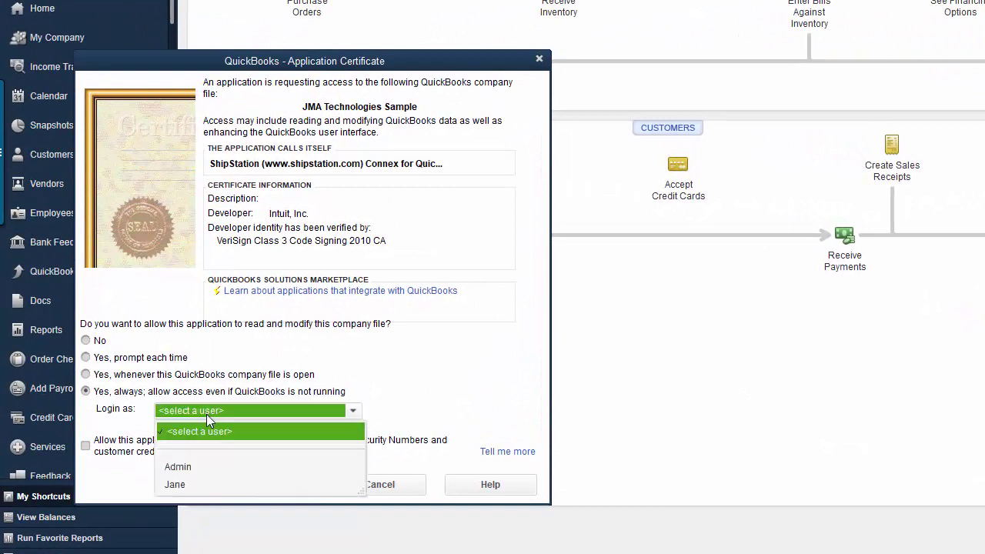
pyautogui.click(201, 466)
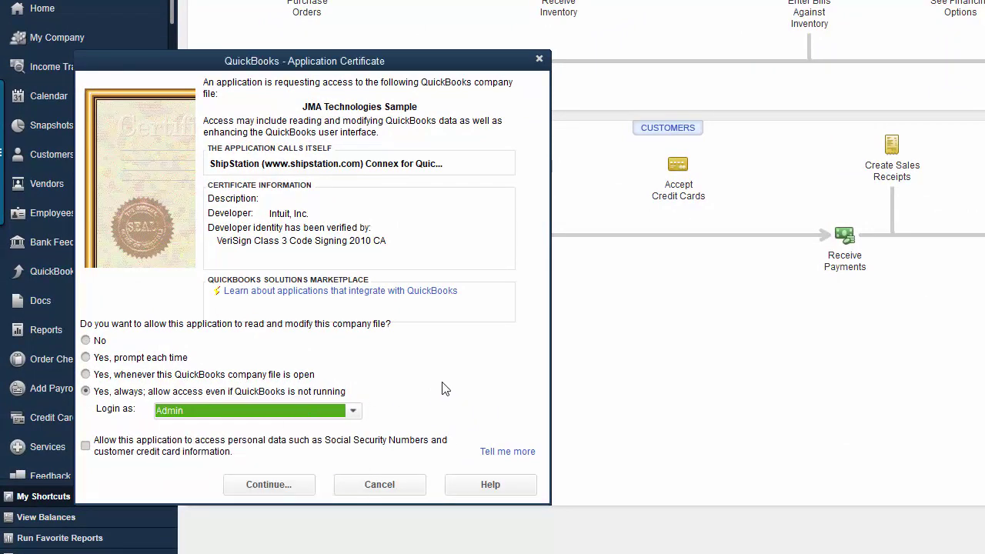
pyautogui.click(278, 481)
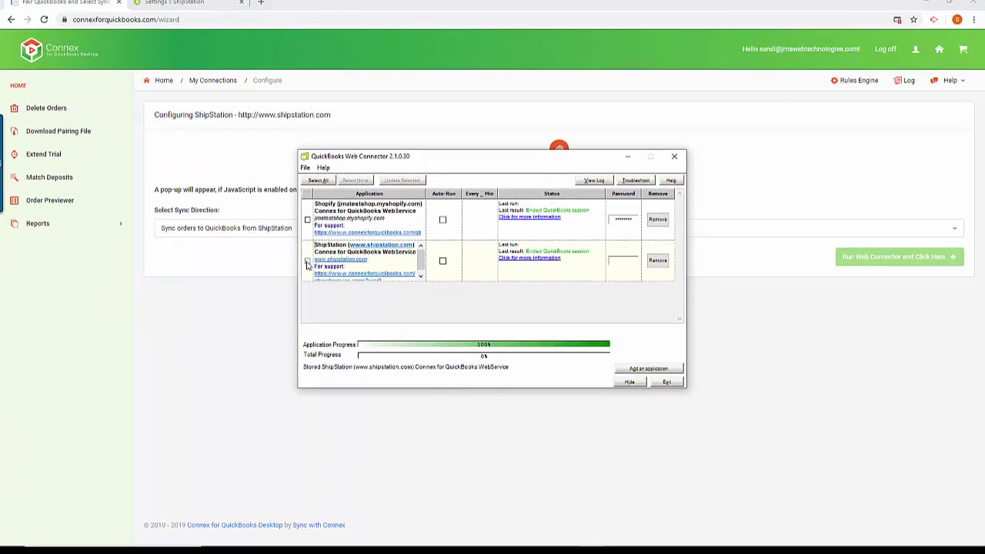
# Select the ShipStation application in Web Connector, enter and save its password, and run the update for it.
pyautogui.click(307, 261)
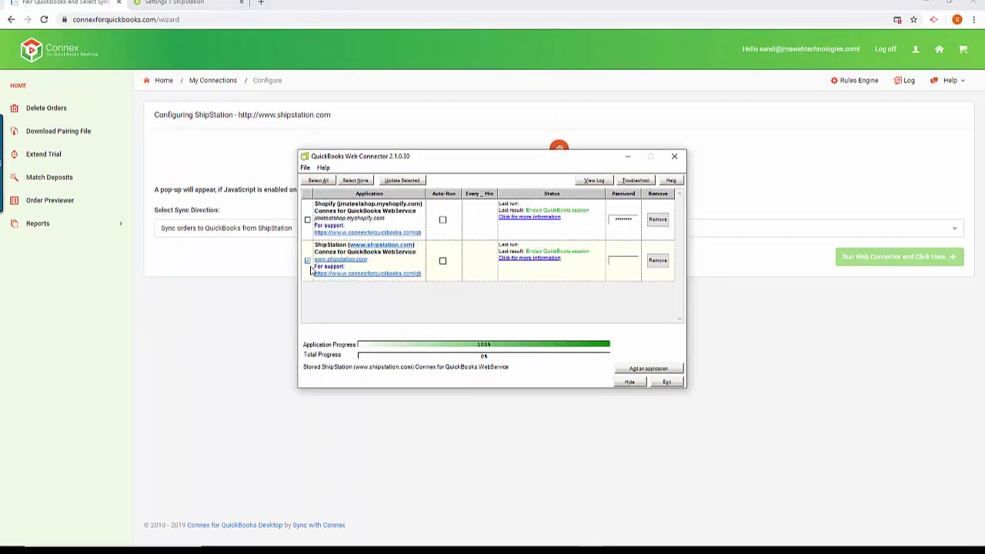
pyautogui.click(402, 180)
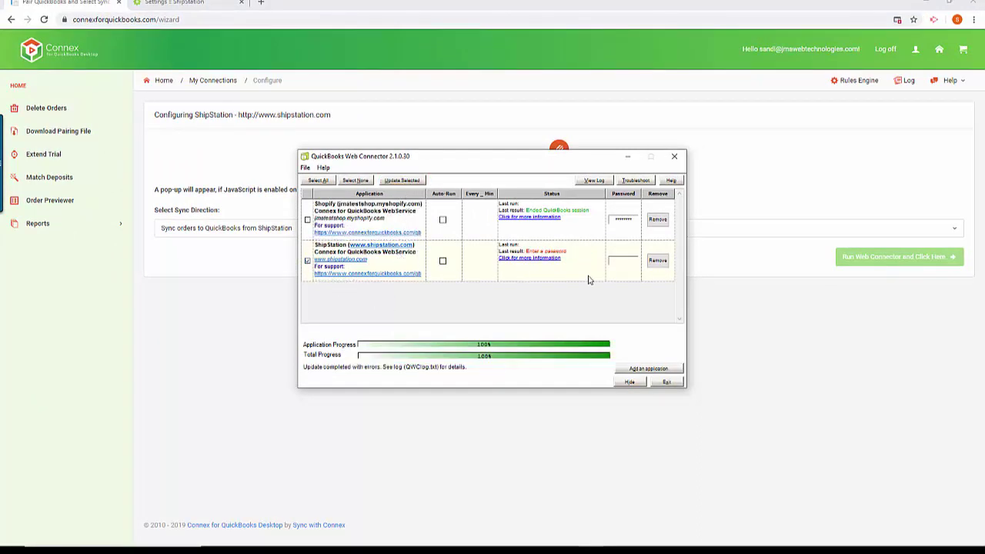
pyautogui.click(626, 262)
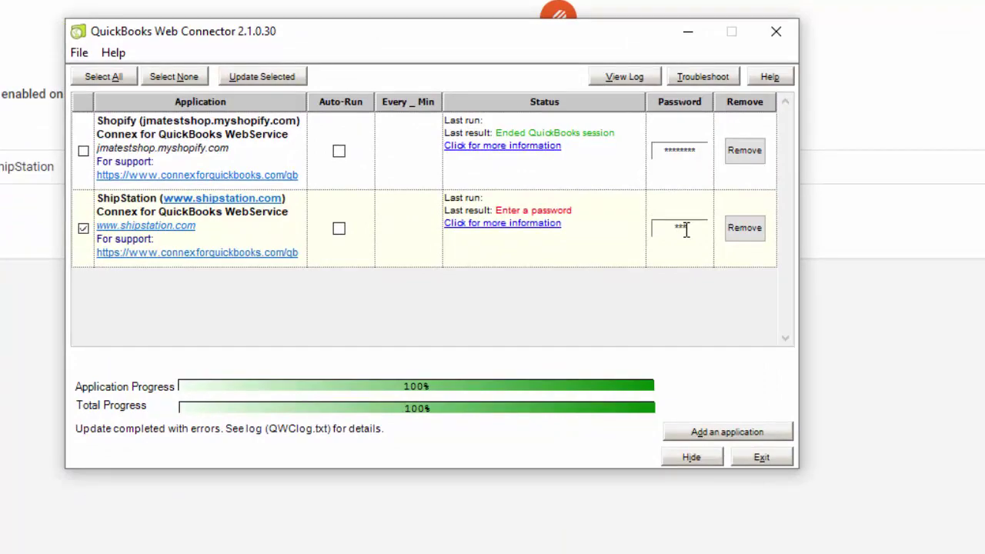
pyautogui.press('Return')
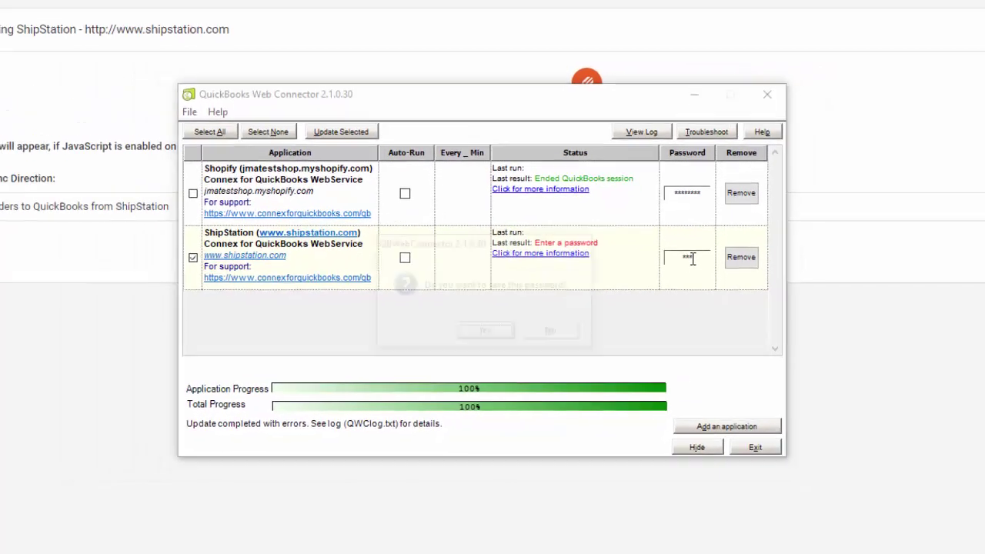
pyautogui.click(500, 336)
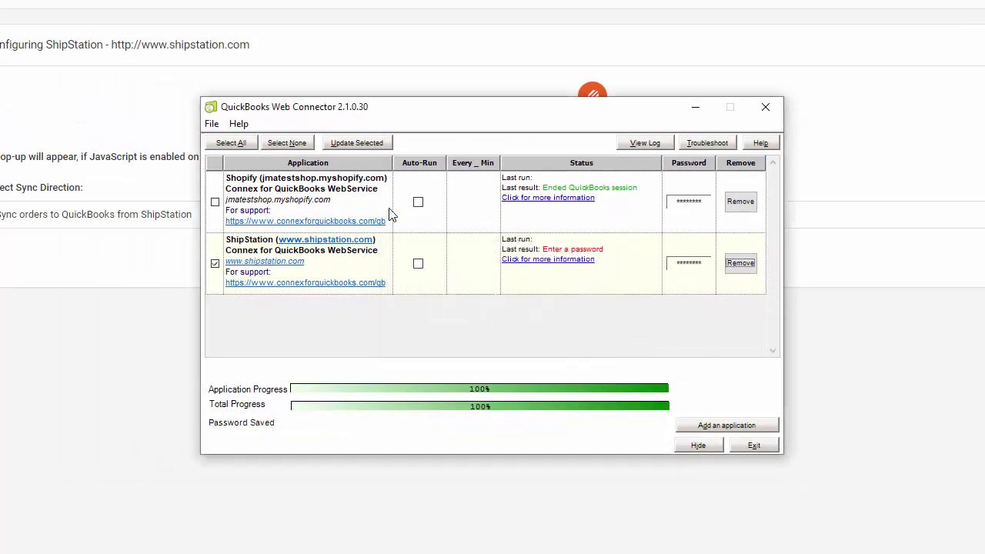
pyautogui.click(358, 145)
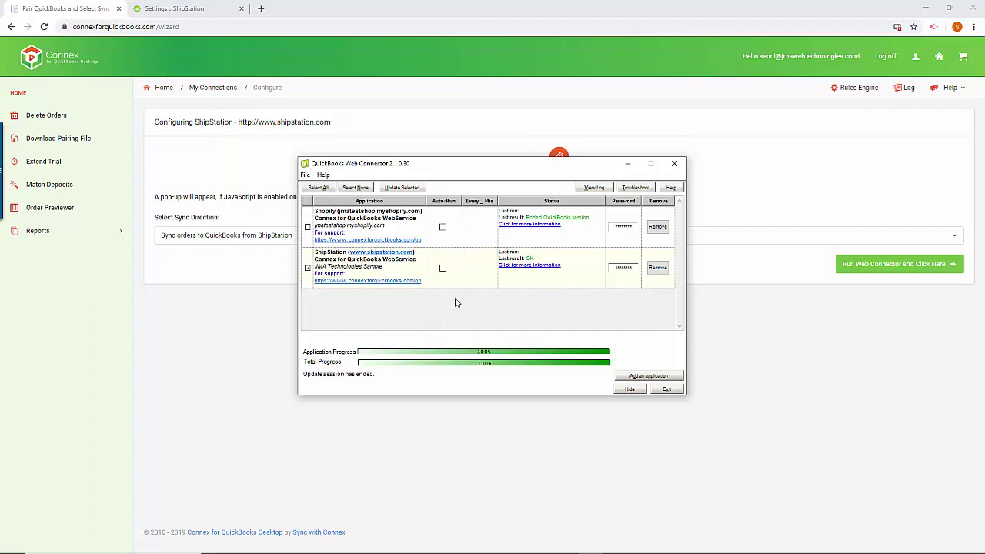
# Return to the Connex wizard and set the sync direction to "Sync orders to QuickBooks from ShipStation".
pyautogui.click(627, 167)
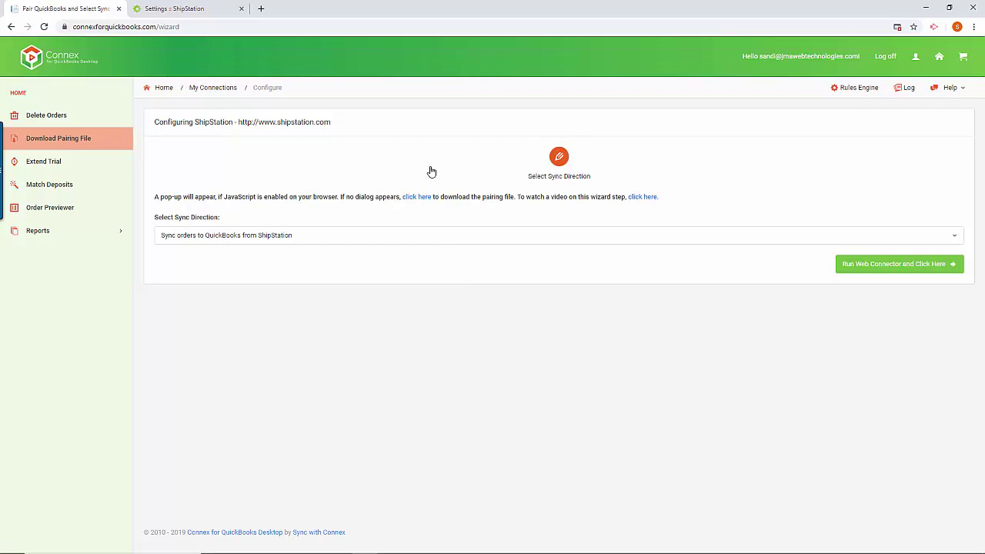
pyautogui.click(431, 242)
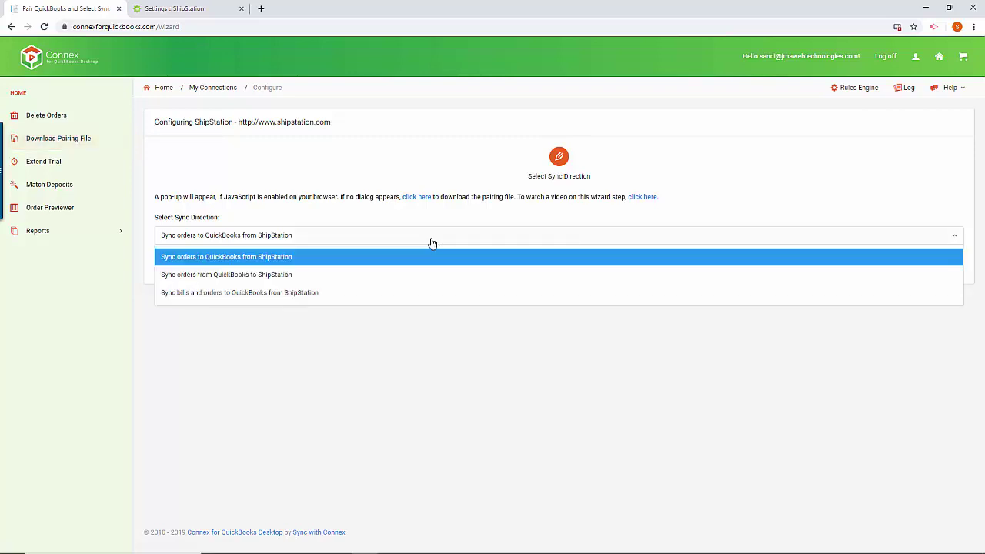
pyautogui.click(330, 262)
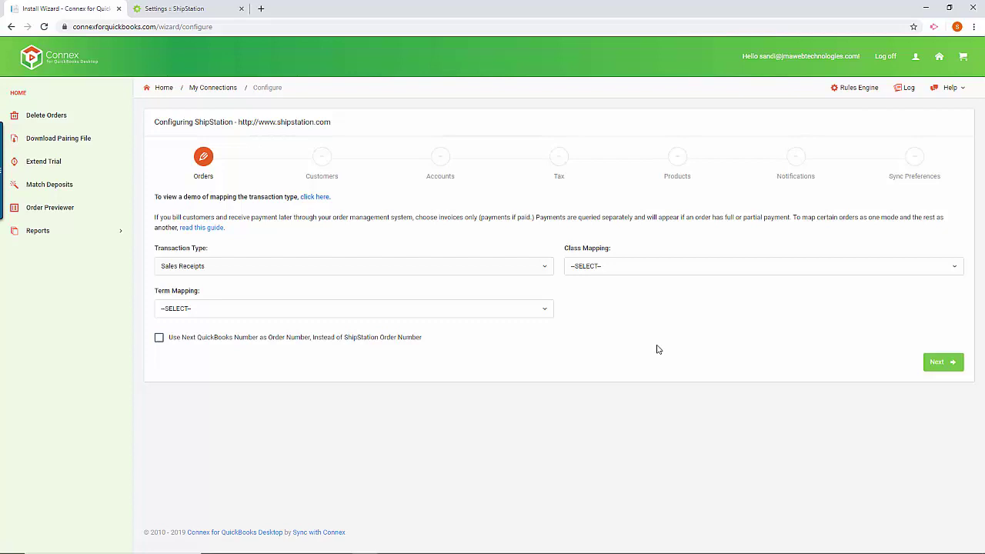
# Review the transaction type options, keep Sales Receipts, and continue to the Customers stage of the wizard.
pyautogui.click(513, 266)
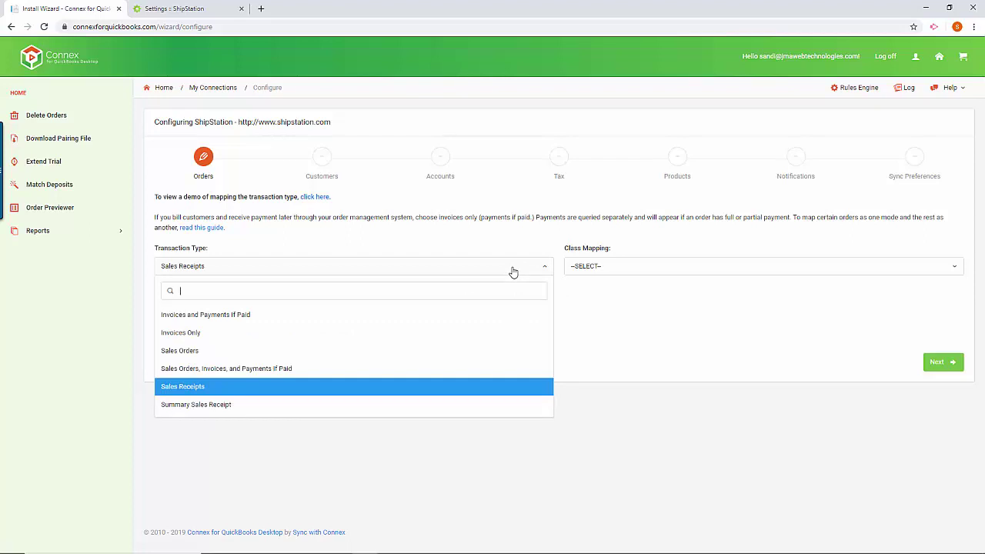
pyautogui.click(513, 270)
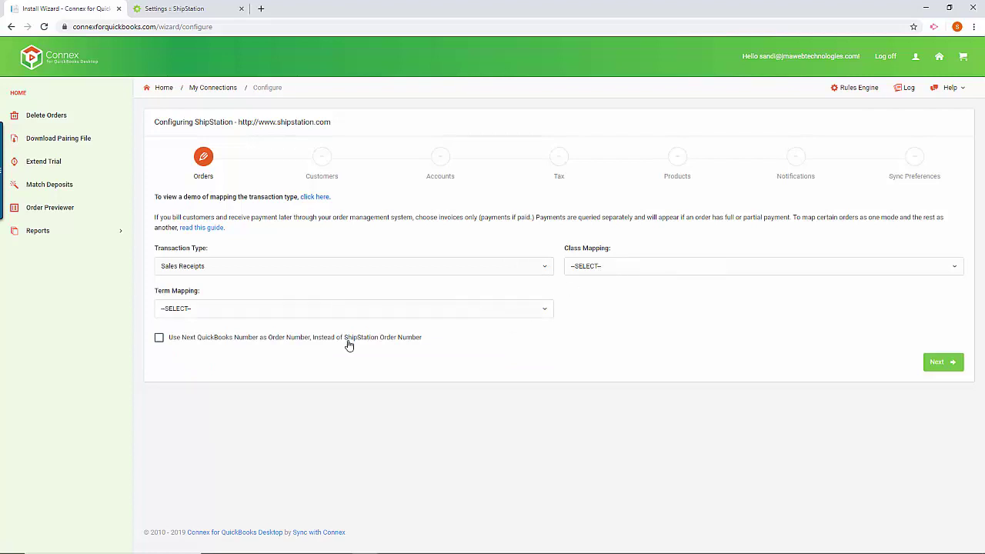
pyautogui.click(932, 365)
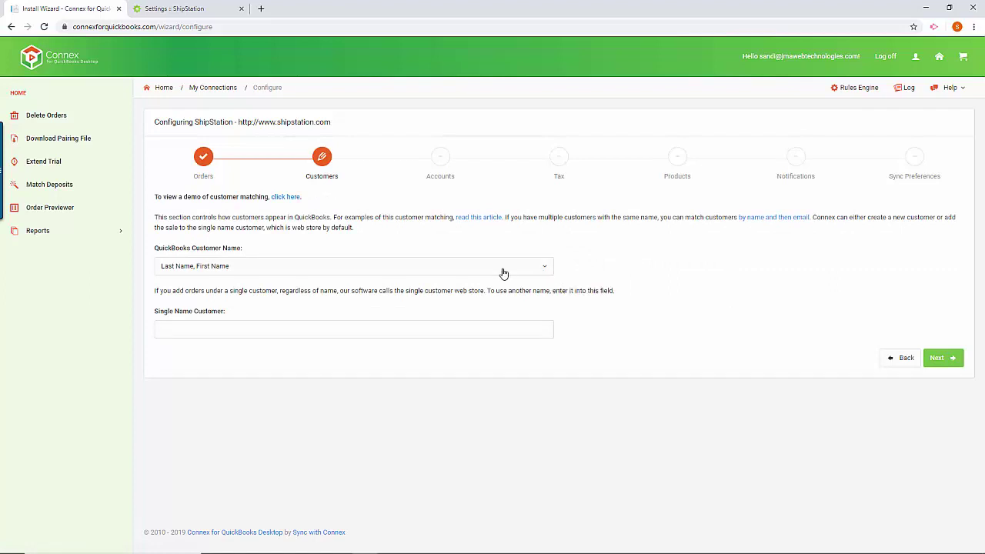
# Accept the existing Customers, Accounts, Tax, Products and Notifications settings and advance the wizard to Sync Preferences.
pyautogui.click(944, 364)
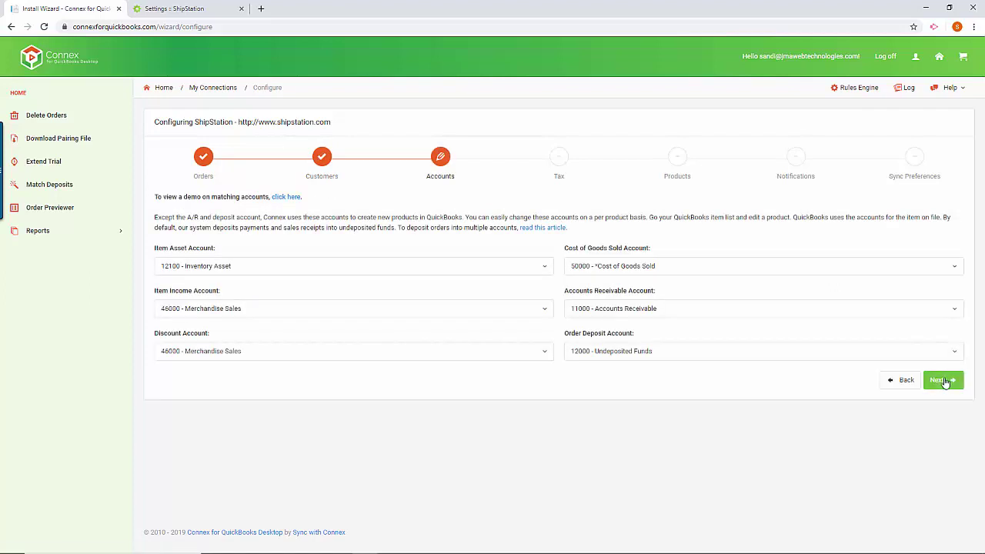
pyautogui.click(942, 380)
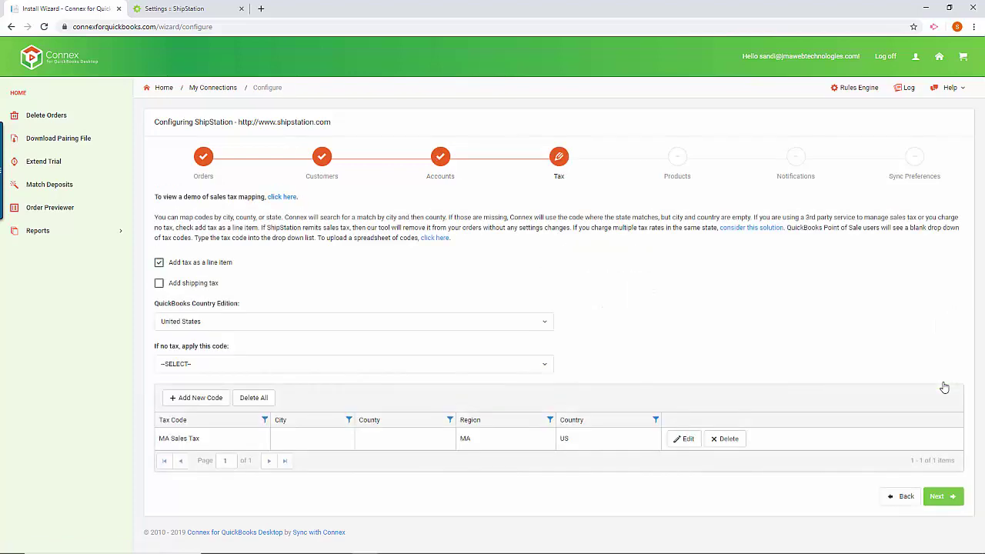
pyautogui.click(942, 496)
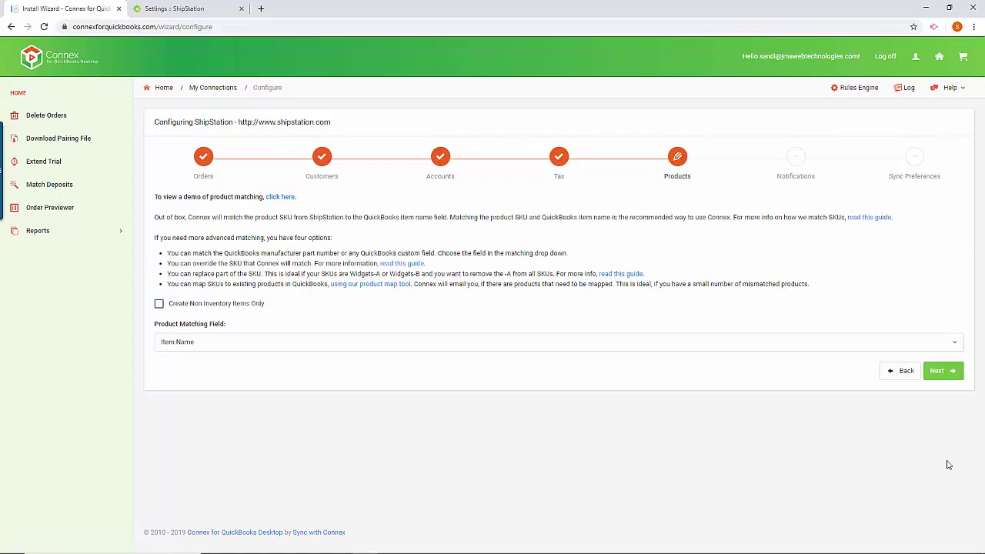
pyautogui.click(943, 372)
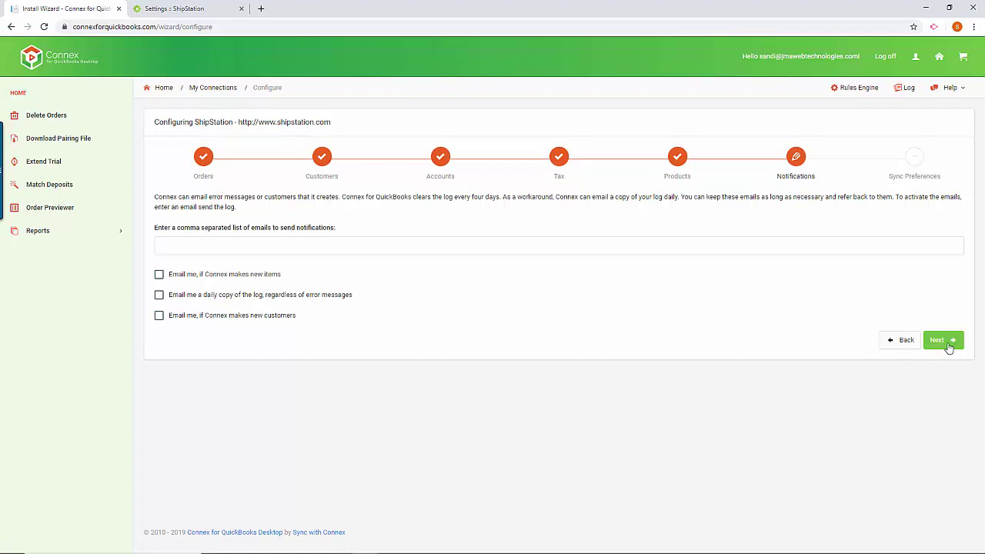
pyautogui.click(946, 341)
# Set the timezone to Eastern Standard Time and submit the ShipStation configuration.
pyautogui.click(326, 215)
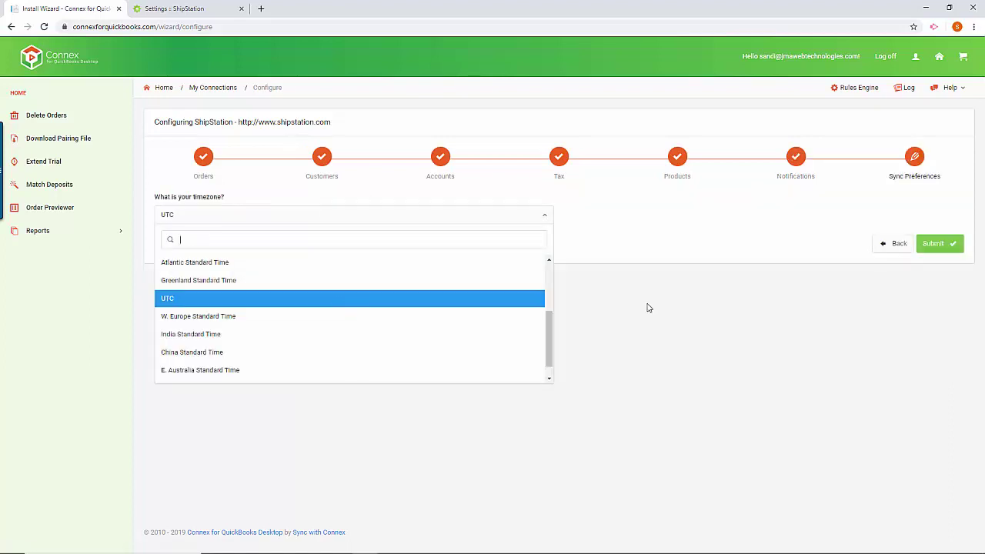
pyautogui.scroll(-1, 477, 321)
pyautogui.scroll(5, 338, 337)
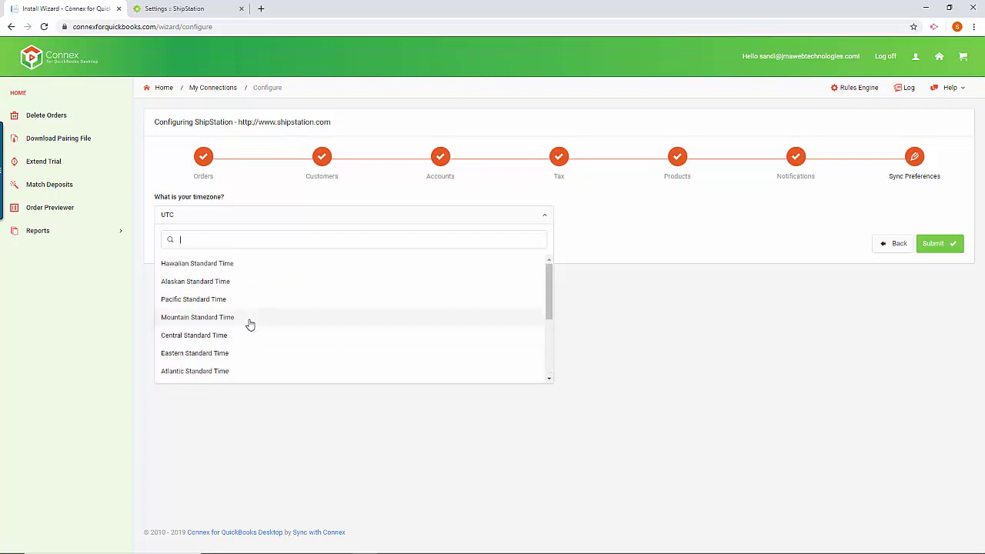
pyautogui.click(218, 354)
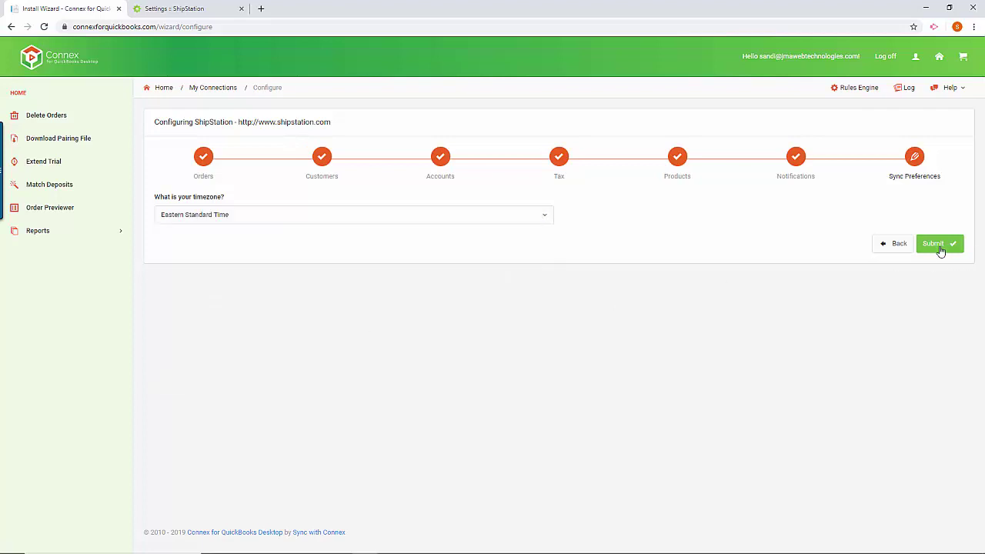
pyautogui.click(940, 248)
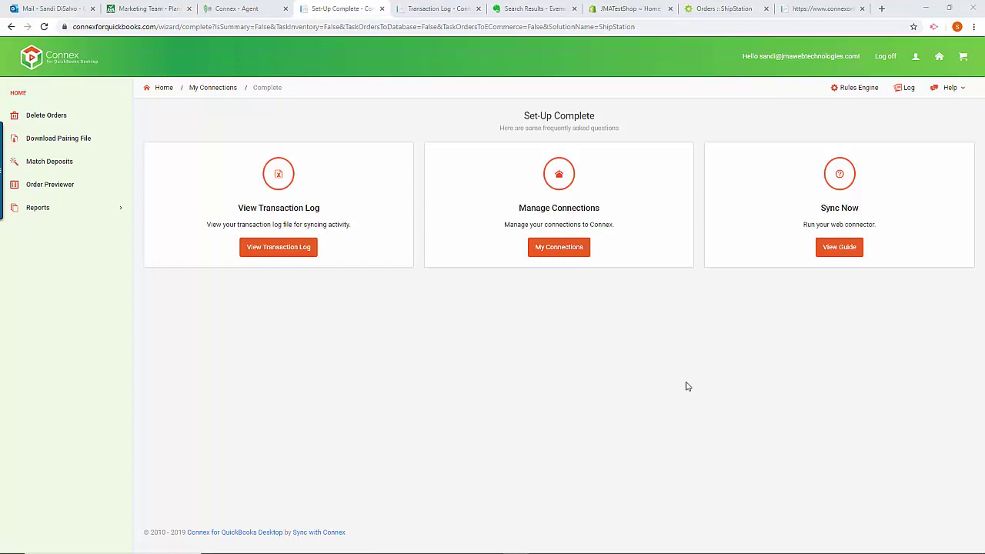
# Compare the manual order for the JMA-102 JMA Book in ShipStation with its synced invoice in QuickBooks.
pyautogui.click(719, 12)
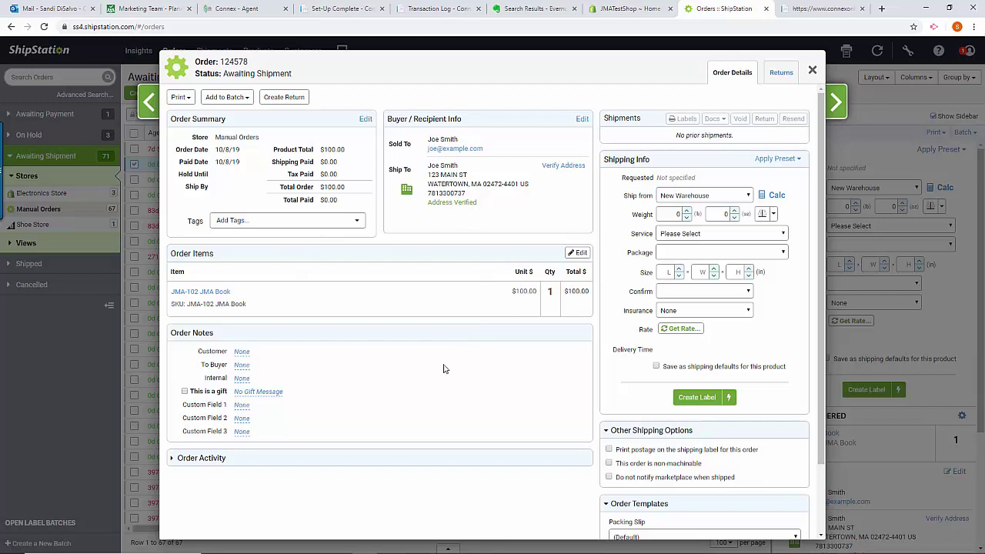
pyautogui.moveTo(420, 551)
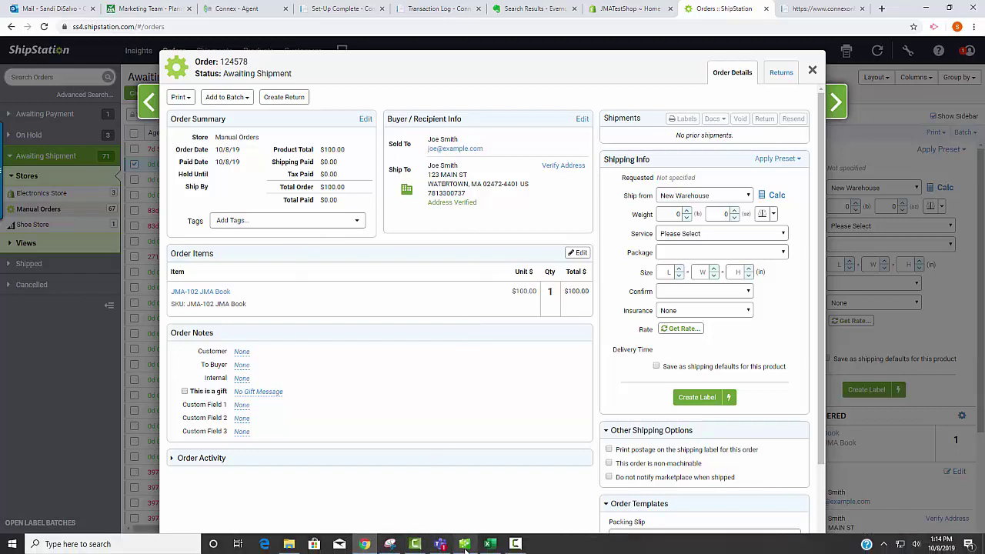
pyautogui.click(465, 548)
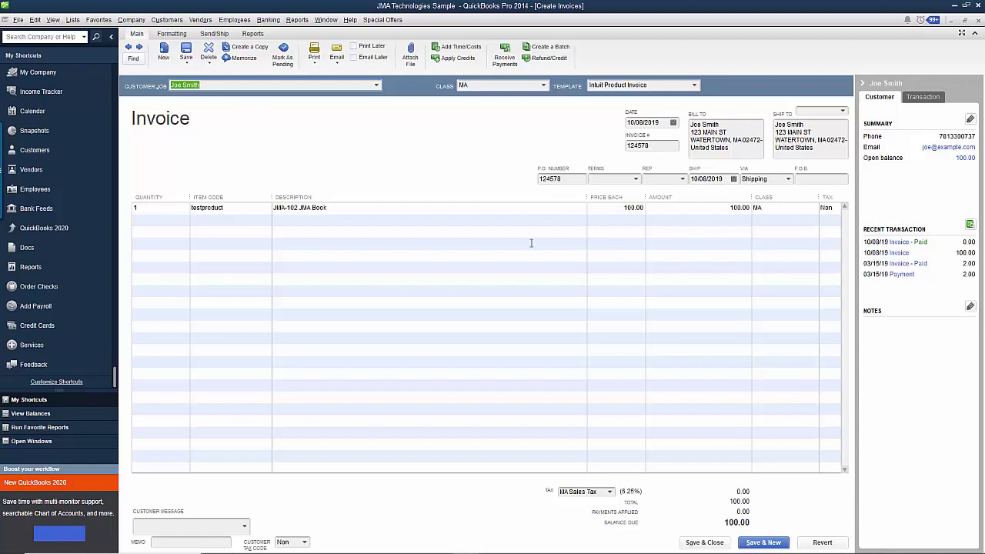
pyautogui.click(365, 544)
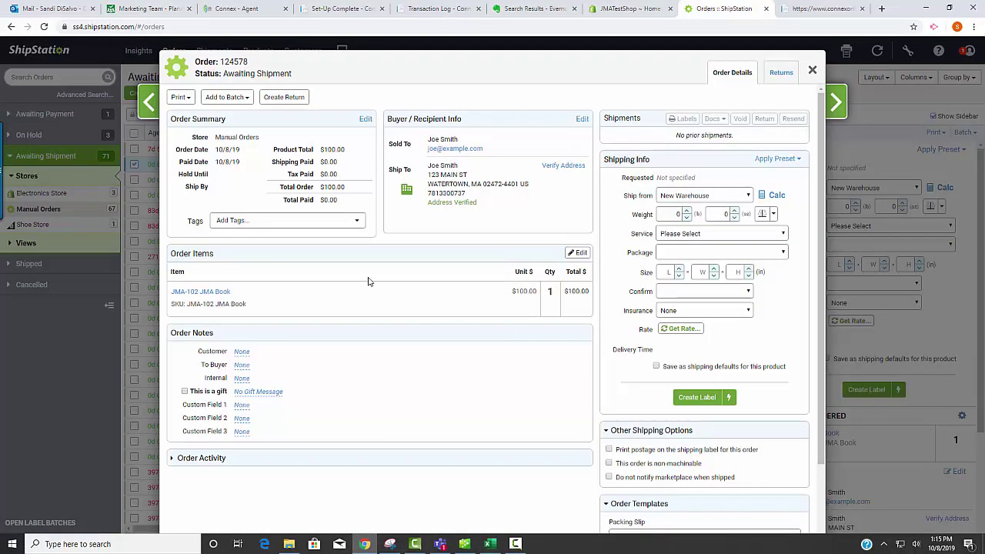
# Return to Connex, check the sync message for the ShipStation invoice in the transaction log, and go back to the set-up page.
pyautogui.click(354, 13)
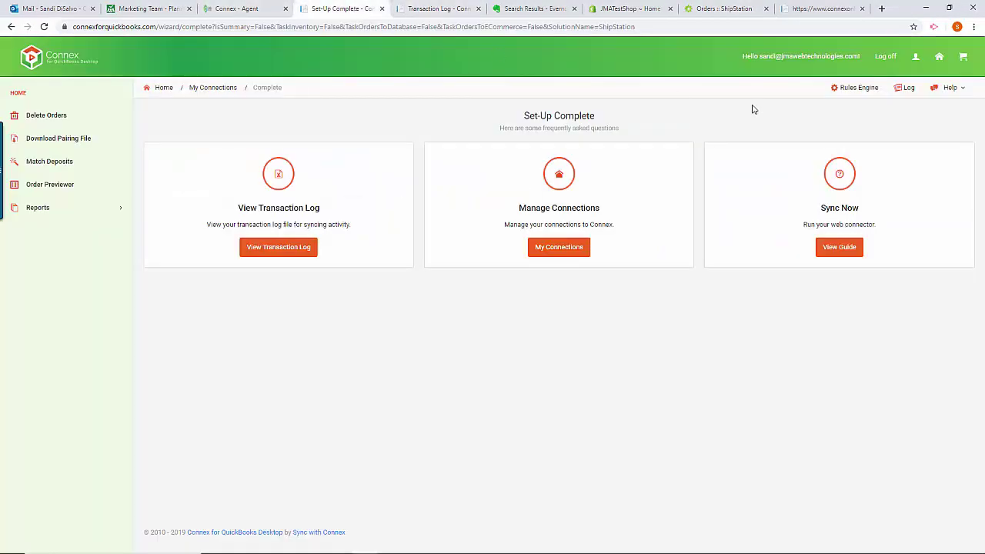
pyautogui.click(905, 89)
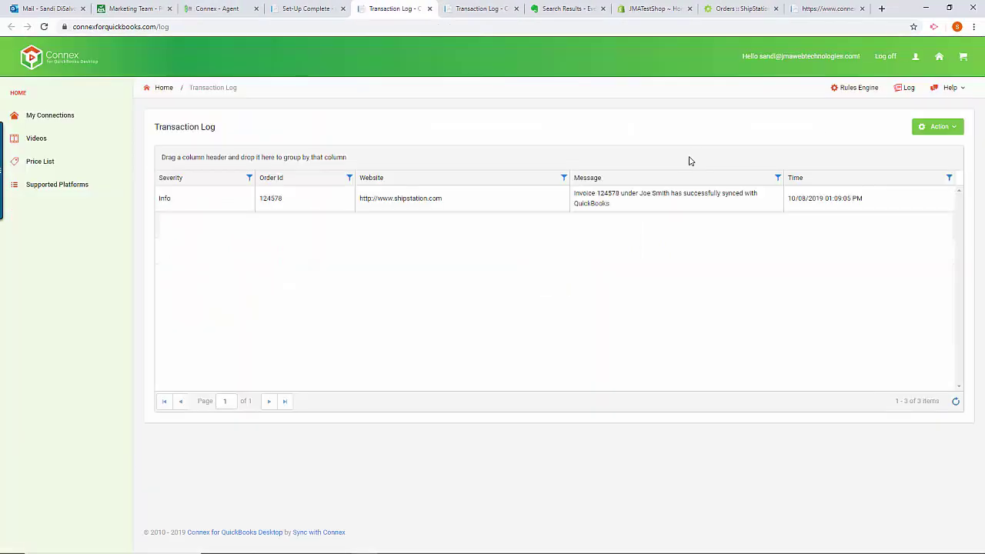
pyautogui.doubleClick(602, 196)
pyautogui.click(614, 208)
pyautogui.click(312, 11)
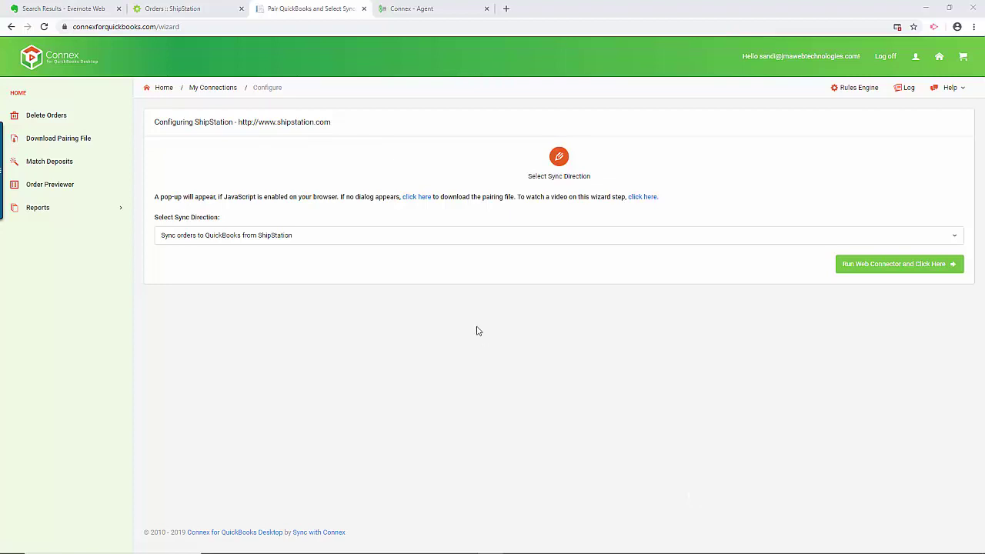
# Set the sync direction to "Sync orders from QuickBooks to ShipStation" and continue to the tracking details.
pyautogui.click(390, 239)
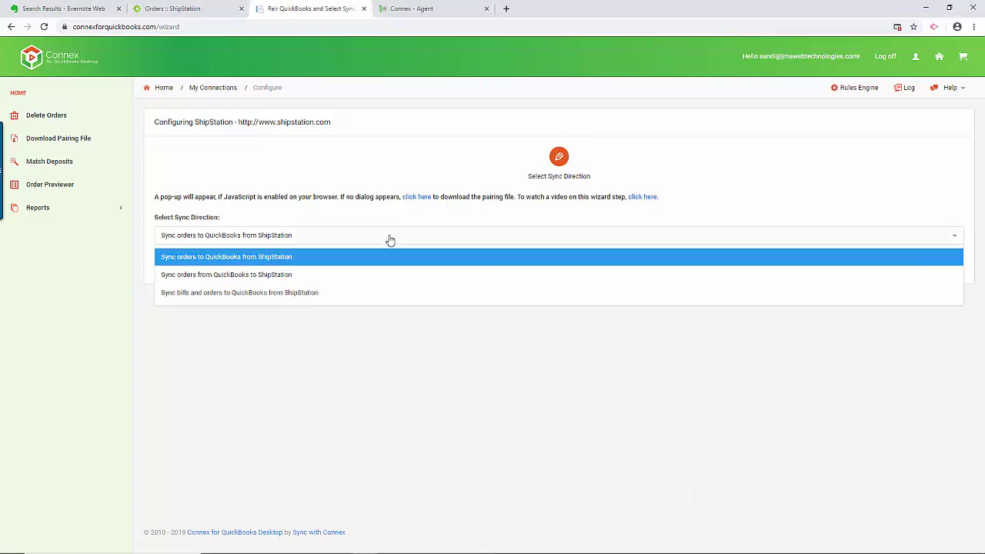
pyautogui.click(275, 278)
pyautogui.click(886, 270)
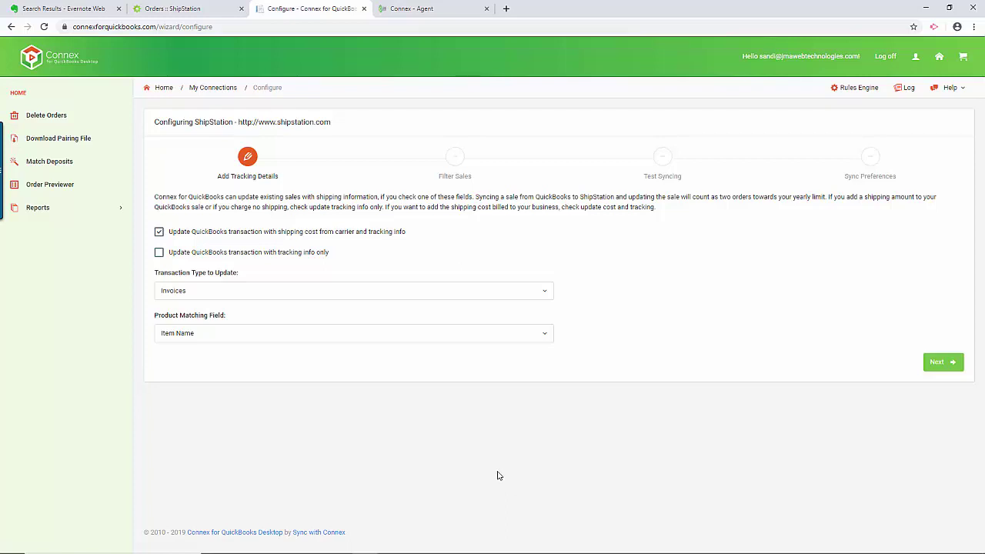
# Keep updating QuickBooks transactions with shipping cost and tracking info, leave the transaction type as Invoices, and continue to Filter Sales.
pyautogui.click(158, 232)
pyautogui.click(159, 234)
pyautogui.click(323, 296)
pyautogui.click(323, 297)
pyautogui.click(943, 363)
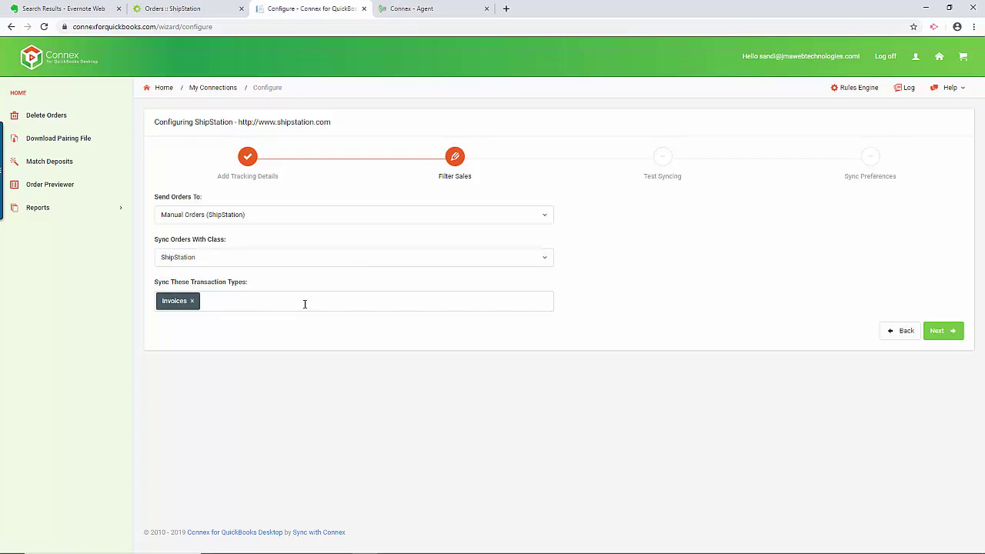
# Accept the sales filters, leave the test order list empty, keep Eastern Standard Time, and submit the configuration.
pyautogui.click(945, 336)
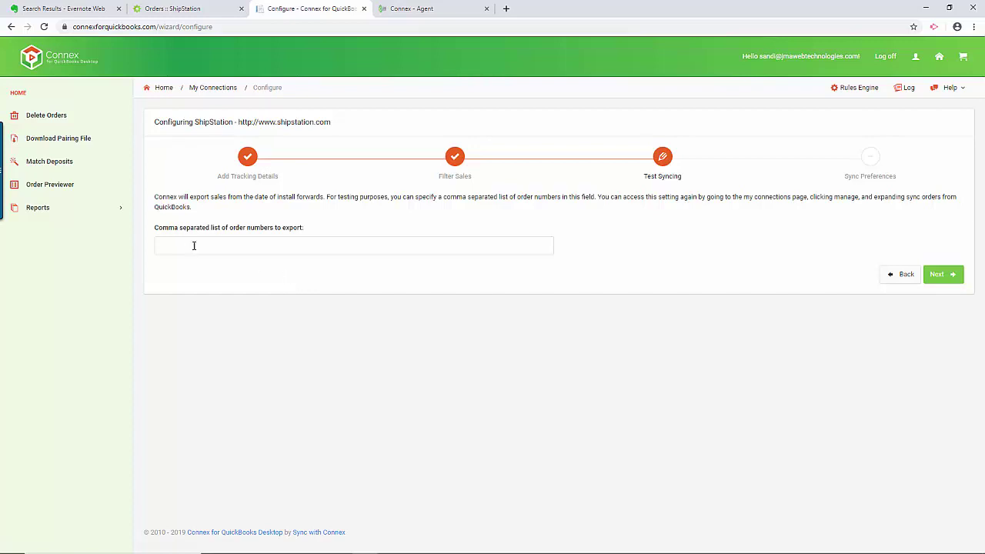
pyautogui.click(932, 274)
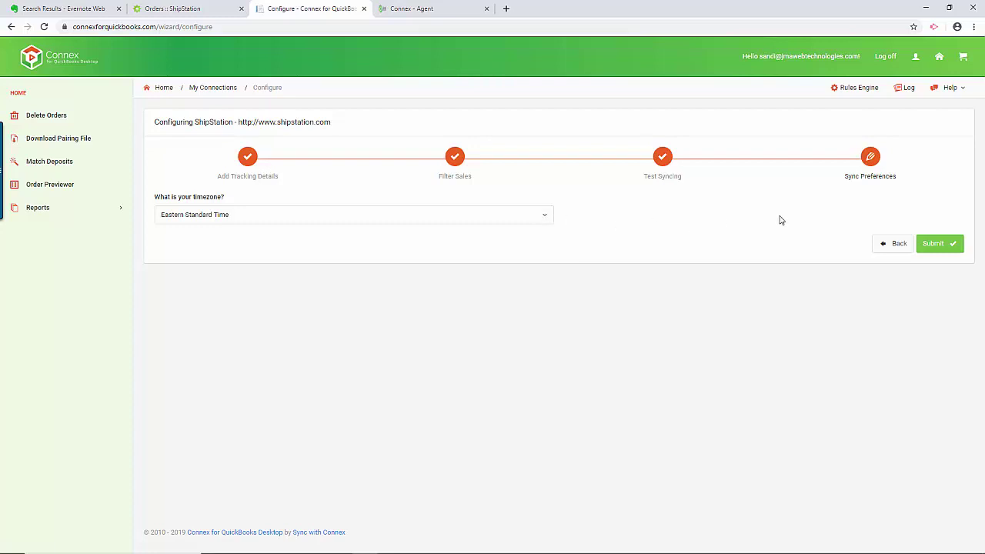
pyautogui.click(940, 245)
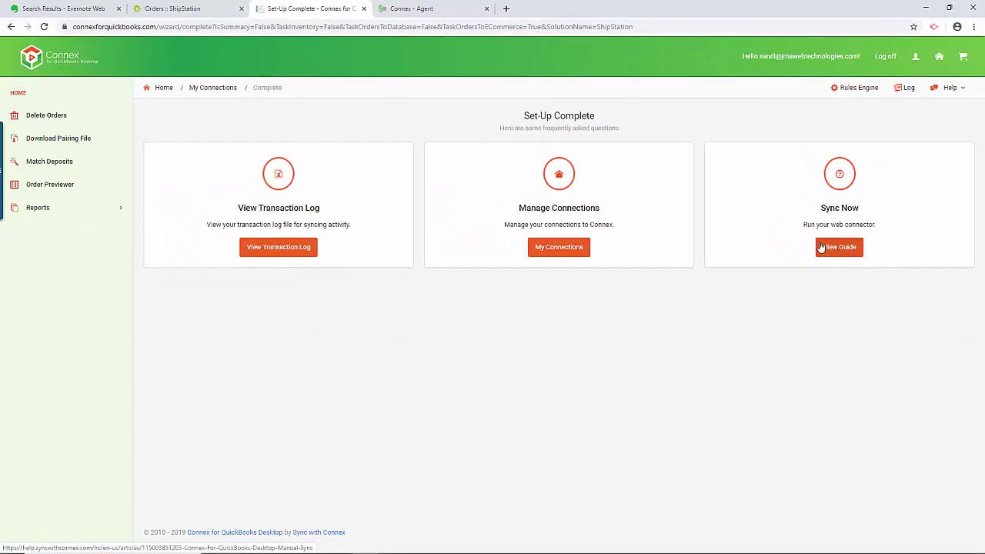
pyautogui.click(565, 250)
pyautogui.click(464, 265)
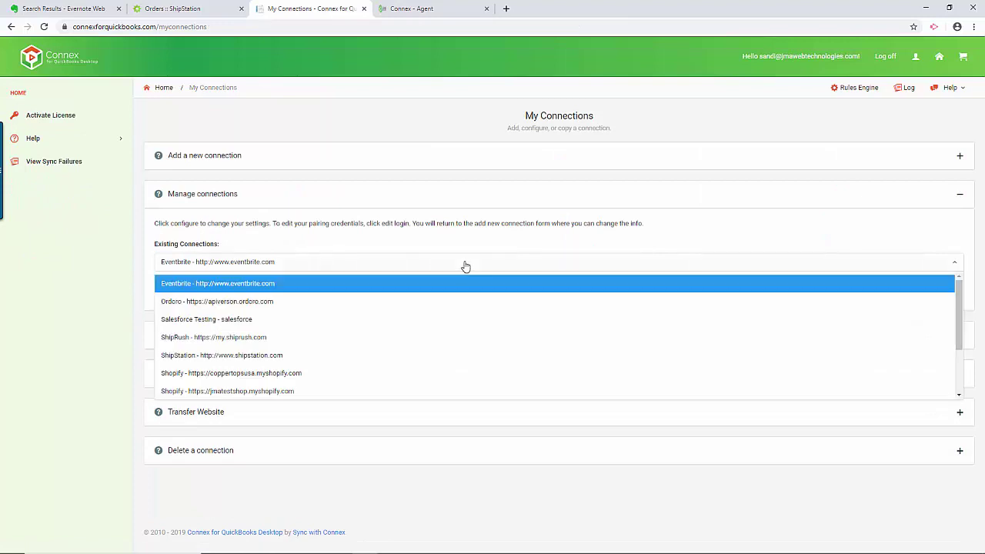
pyautogui.scroll(-1, 297, 337)
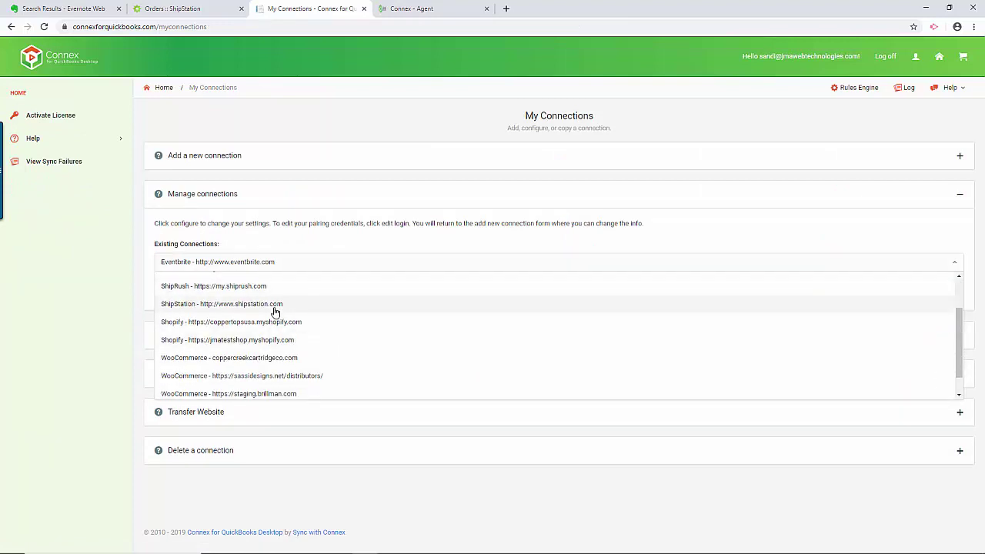
pyautogui.click(275, 305)
pyautogui.click(881, 291)
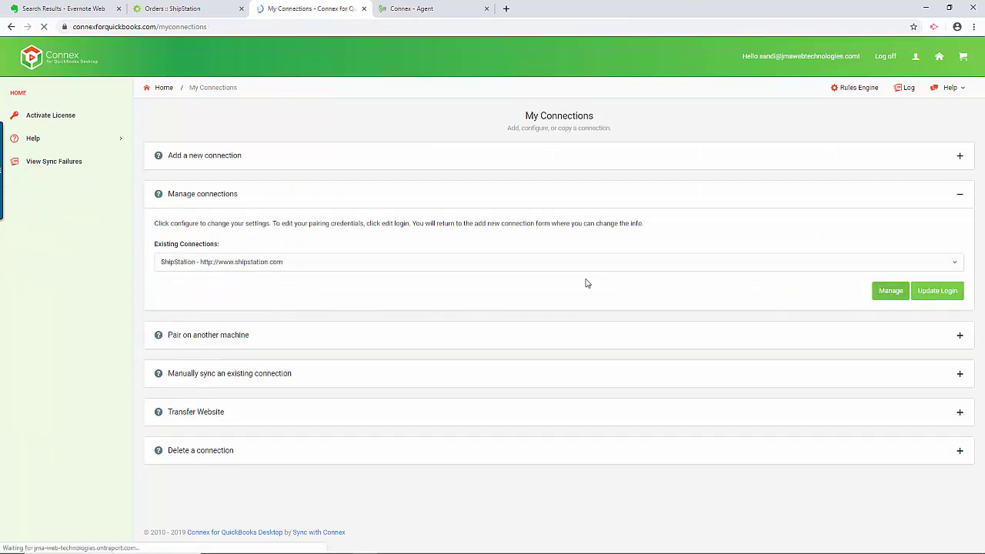
# Expand "Sync Orders from QuickBooks Manually" and review its tracking, date range, class, order type and store settings.
pyautogui.scroll(-1, 323, 213)
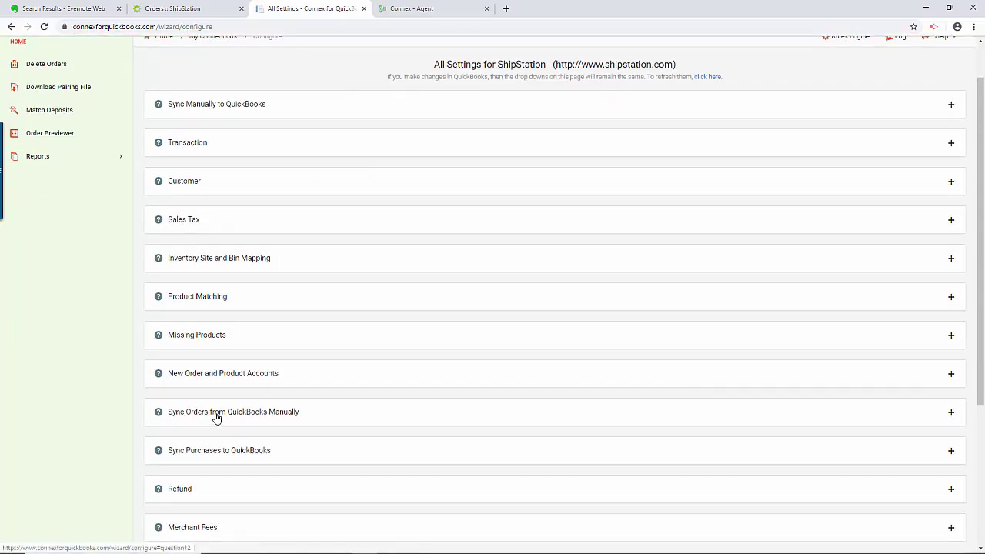
pyautogui.click(216, 418)
pyautogui.scroll(-3, 395, 351)
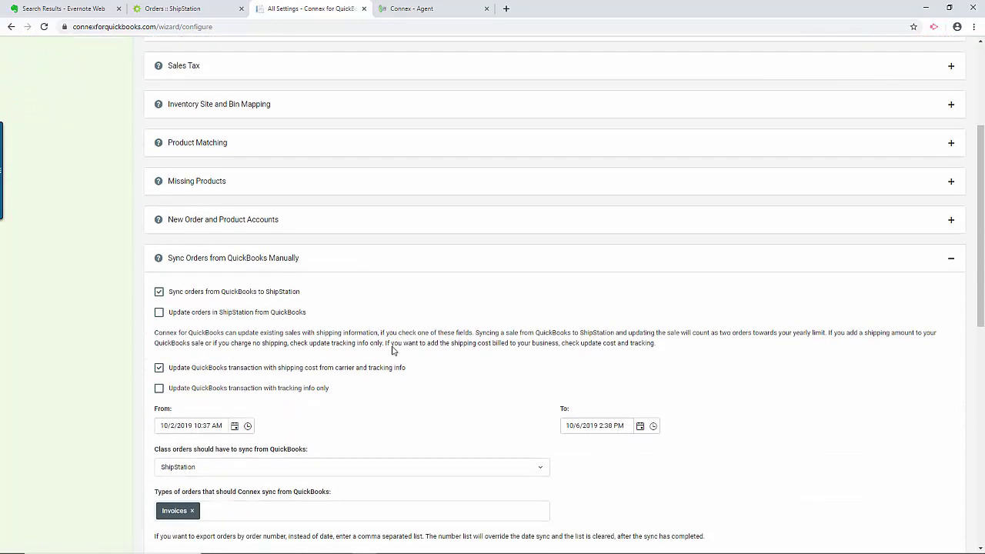
pyautogui.scroll(-2, 389, 346)
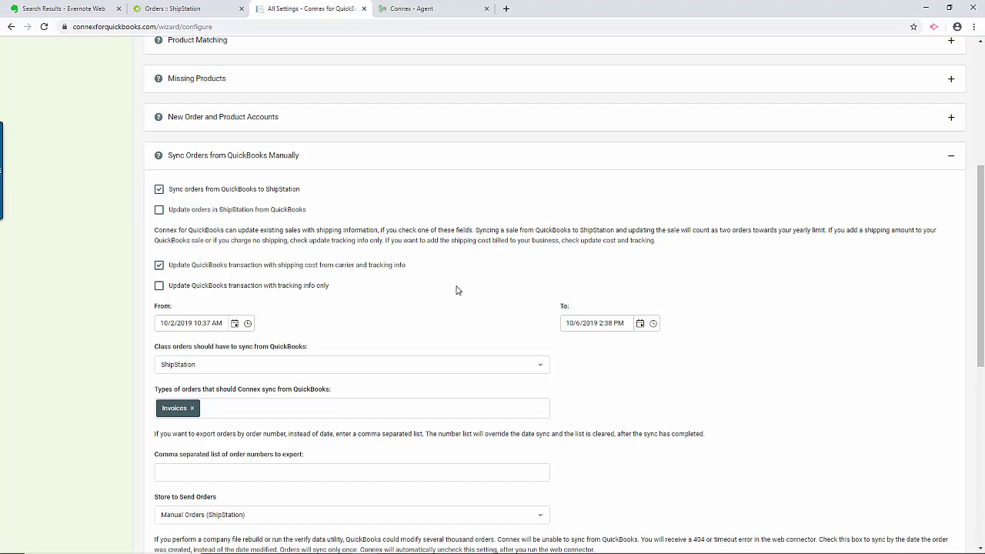
pyautogui.scroll(-1, 442, 287)
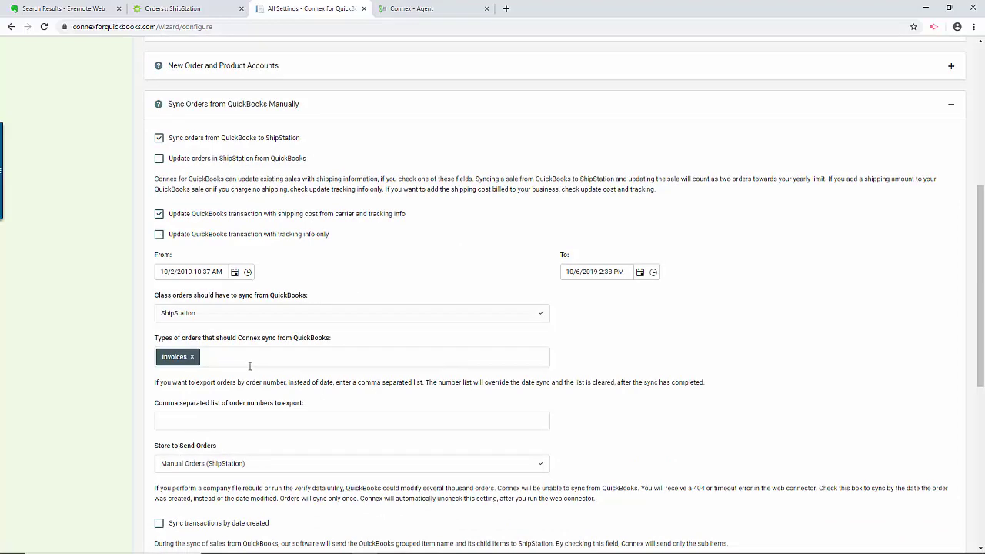
pyautogui.scroll(-1, 249, 365)
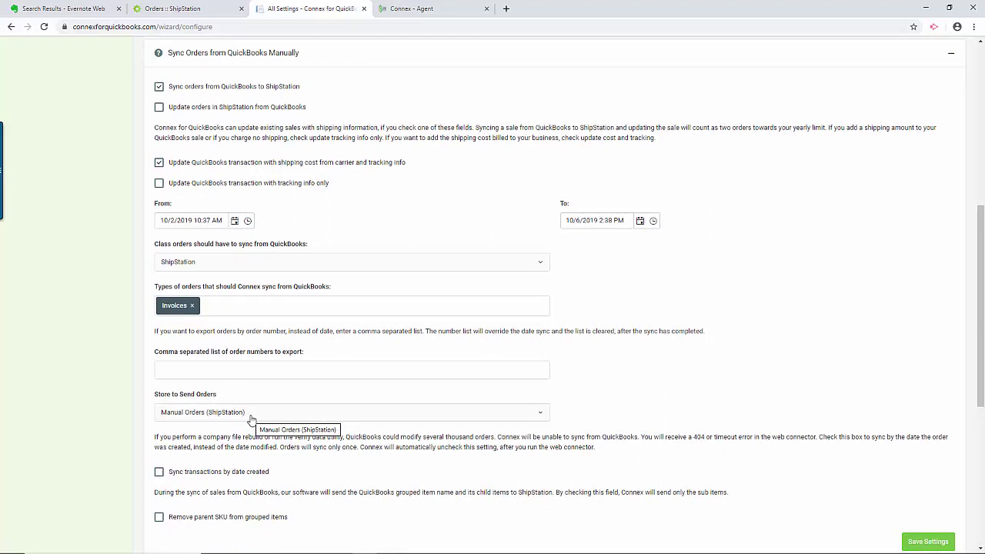
pyautogui.scroll(1, 330, 300)
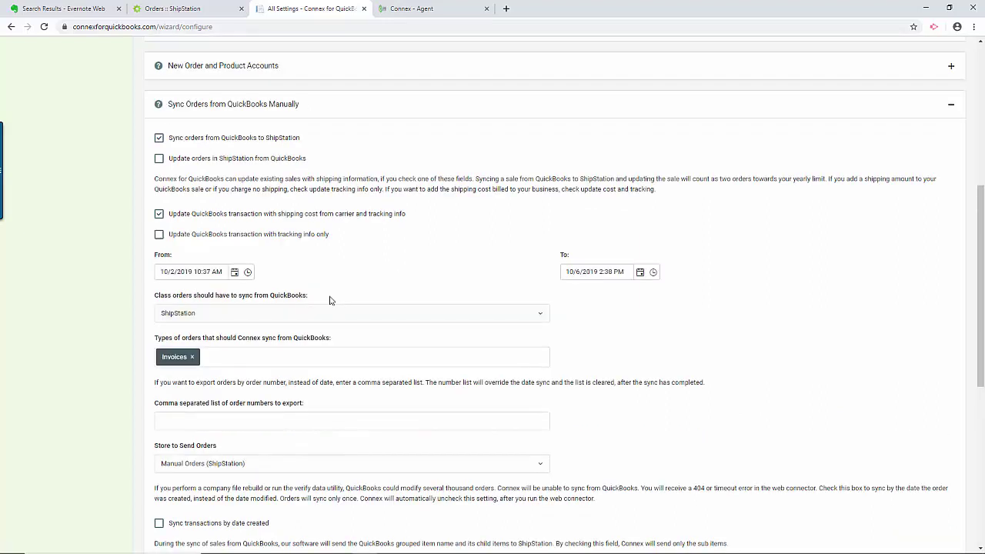
# Set the class orders should have to sync from QuickBooks to "Sync regardless of class".
pyautogui.click(275, 316)
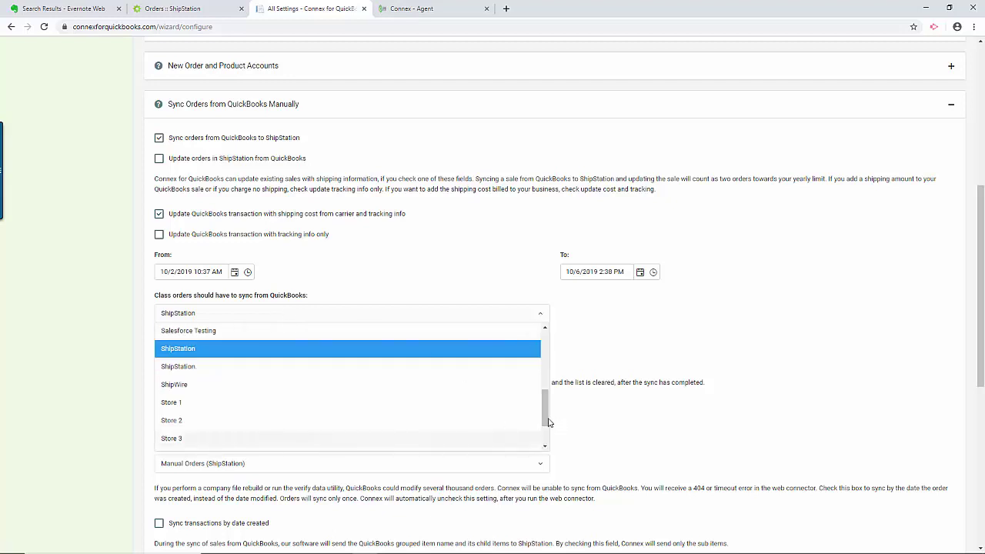
pyautogui.moveTo(547, 418); pyautogui.dragTo(546, 350)
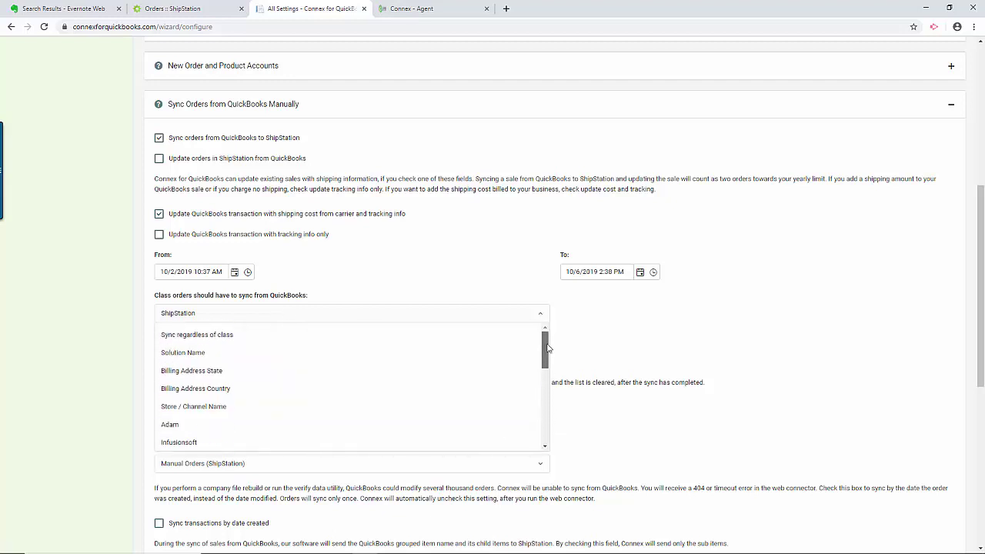
pyautogui.click(238, 336)
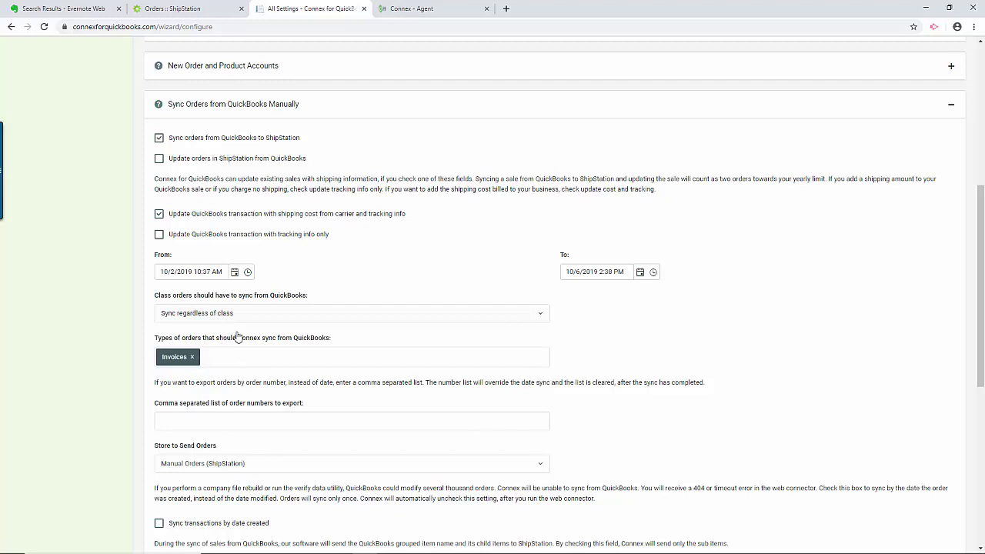
# Set the class required for syncing orders from QuickBooks back to ShipStation.
pyautogui.click(259, 314)
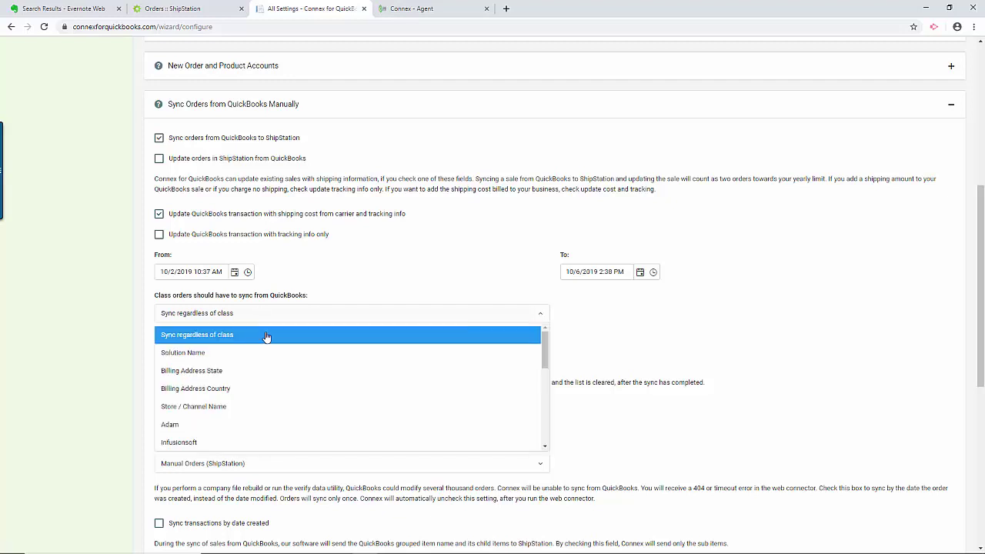
pyautogui.scroll(-3, 254, 358)
pyautogui.click(208, 396)
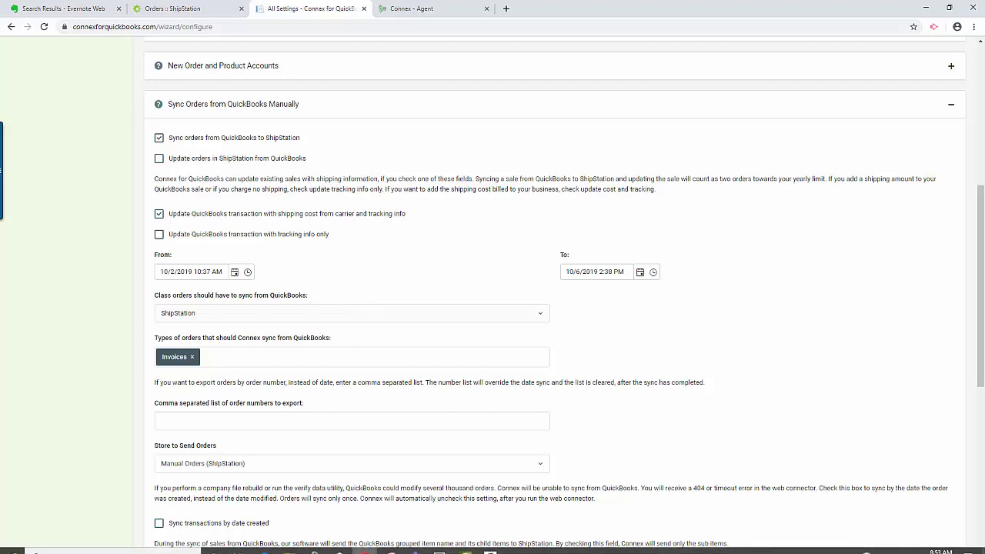
# Save and close invoice 3 with the ShipStation class in QuickBooks, and switch to ShipStation to review shipped order 3.
pyautogui.click(488, 542)
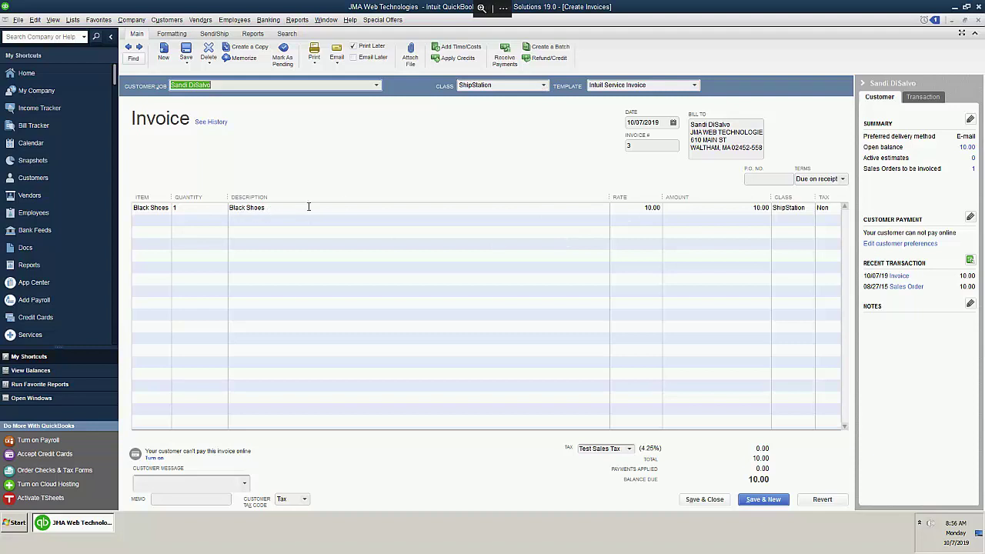
pyautogui.click(705, 499)
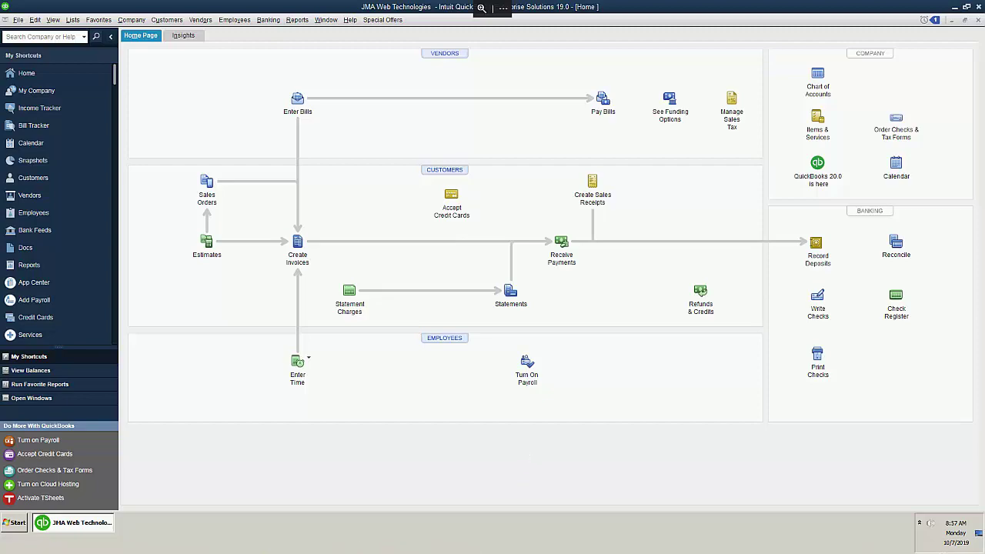
pyautogui.click(365, 543)
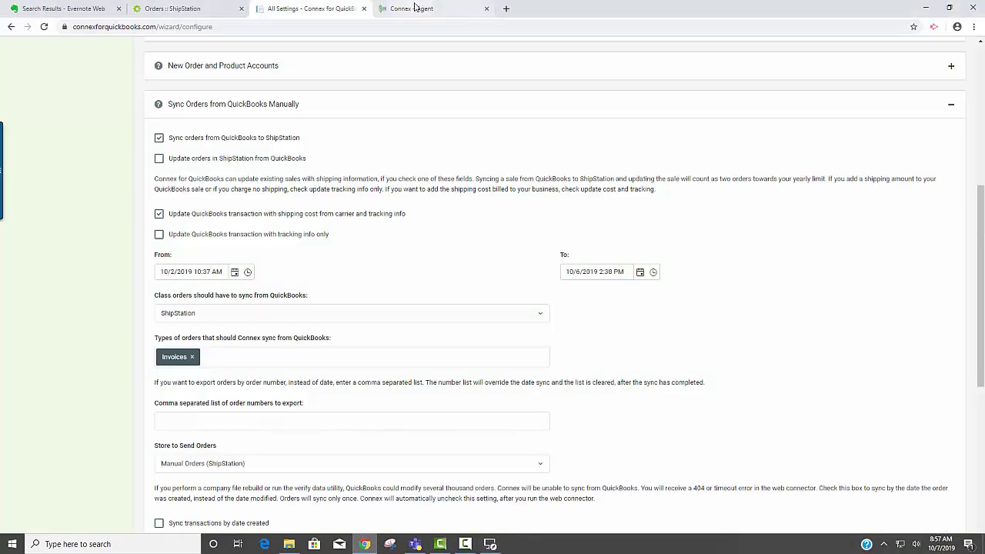
pyautogui.click(184, 9)
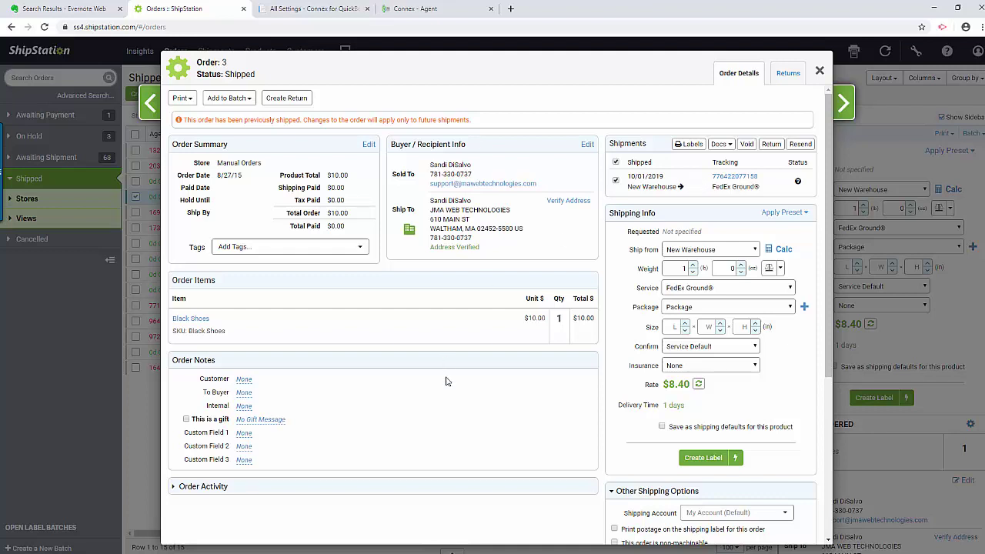
# Switch to QuickBooks and reopen invoice 3 from Create Invoices to check its synced shipping cost and tracking line.
pyautogui.moveTo(446, 549)
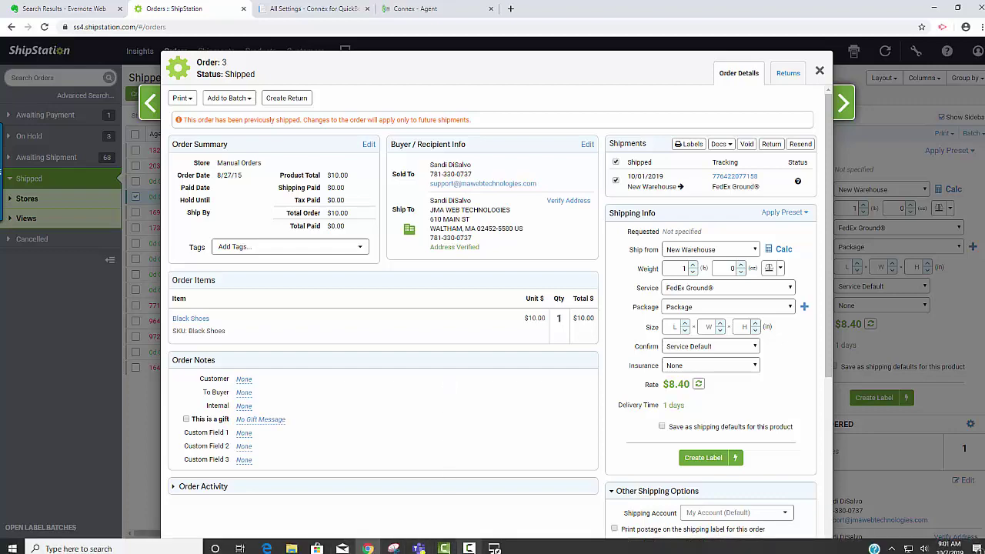
pyautogui.click(494, 548)
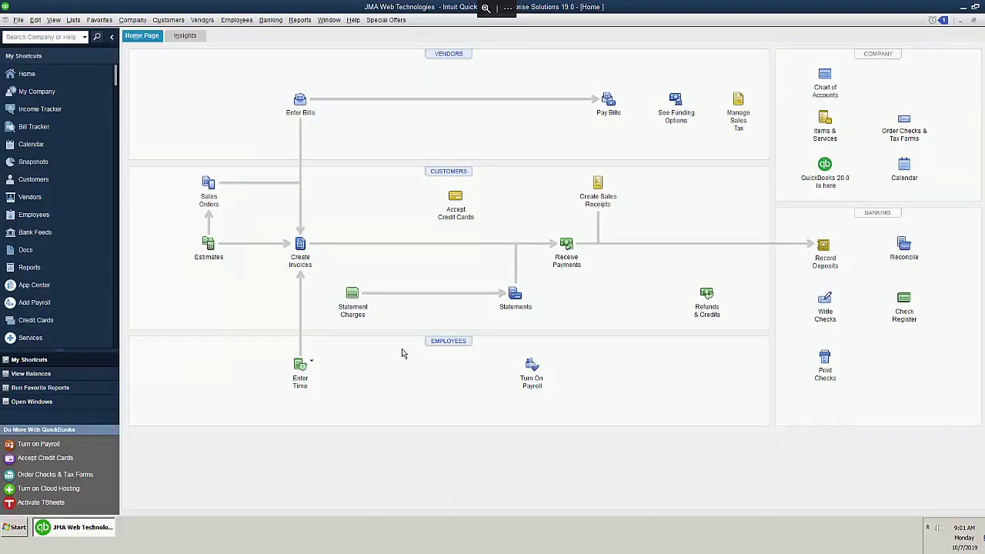
pyautogui.click(298, 257)
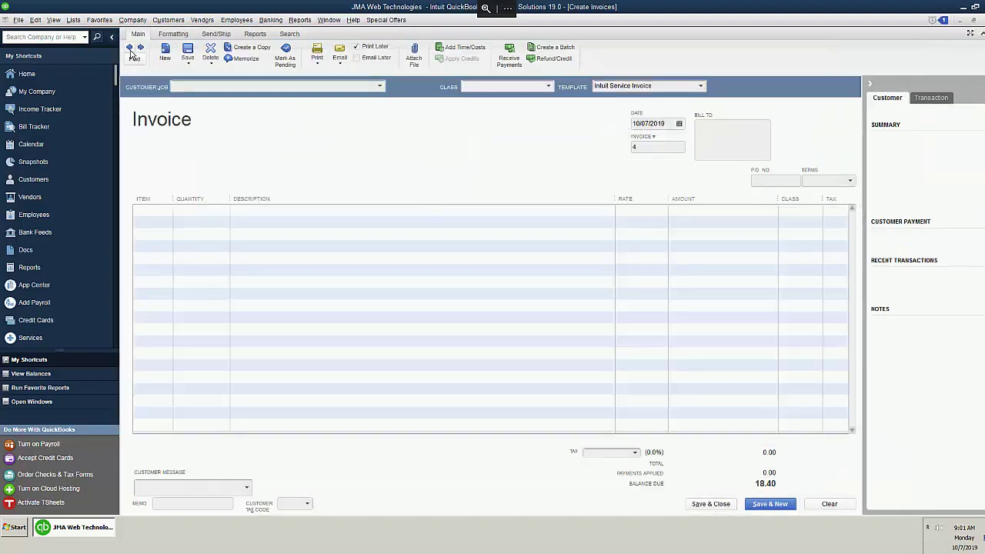
pyautogui.click(129, 48)
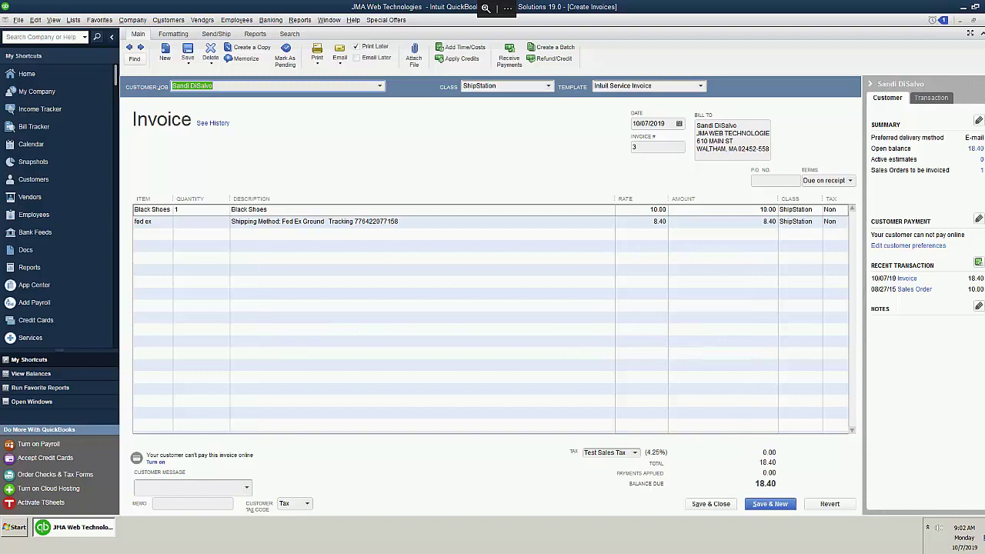
# Return to the Connex settings page for the ShipStation connection and show the available Help resources.
pyautogui.hotkey('alt', 'Tab')
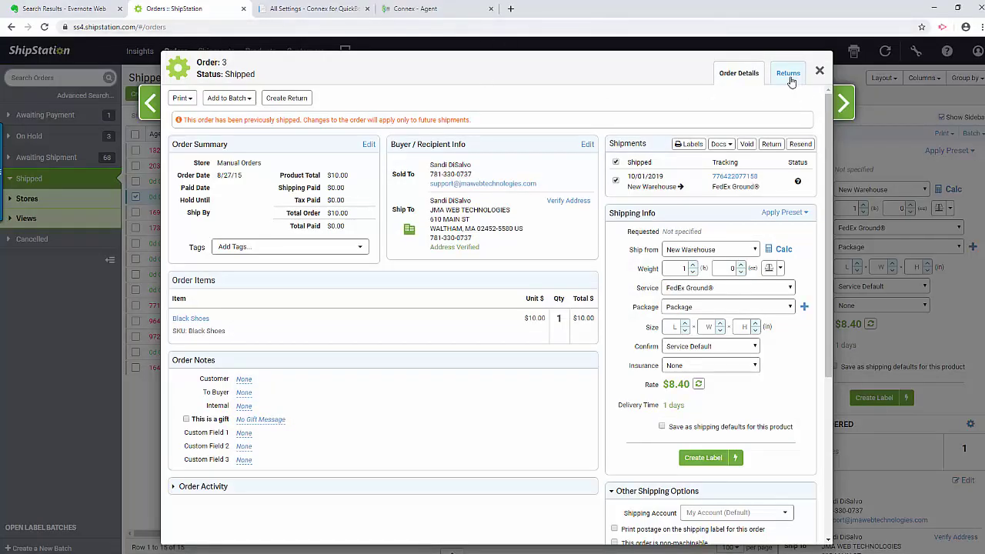
pyautogui.click(323, 9)
pyautogui.scroll(2, 774, 225)
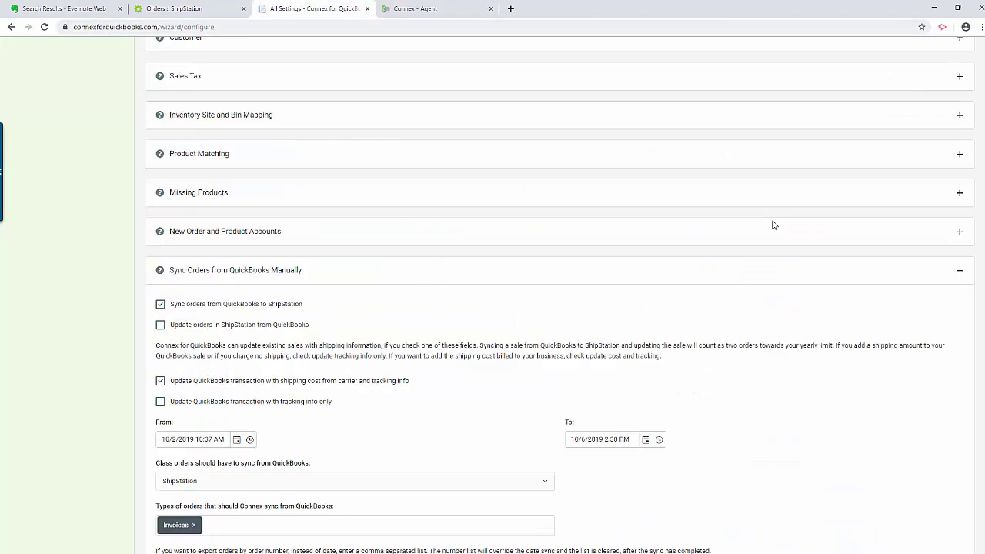
pyautogui.scroll(3, 776, 222)
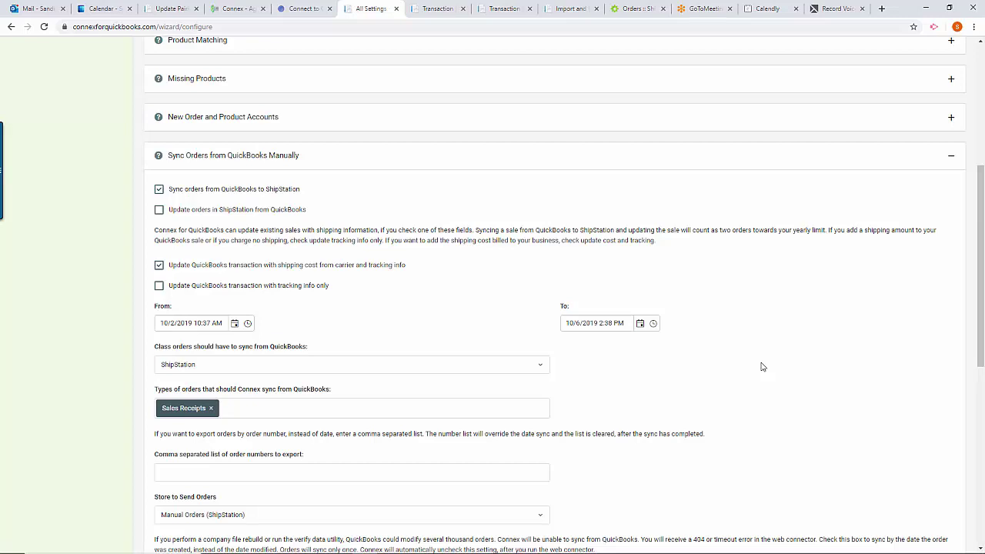
pyautogui.scroll(4, 780, 374)
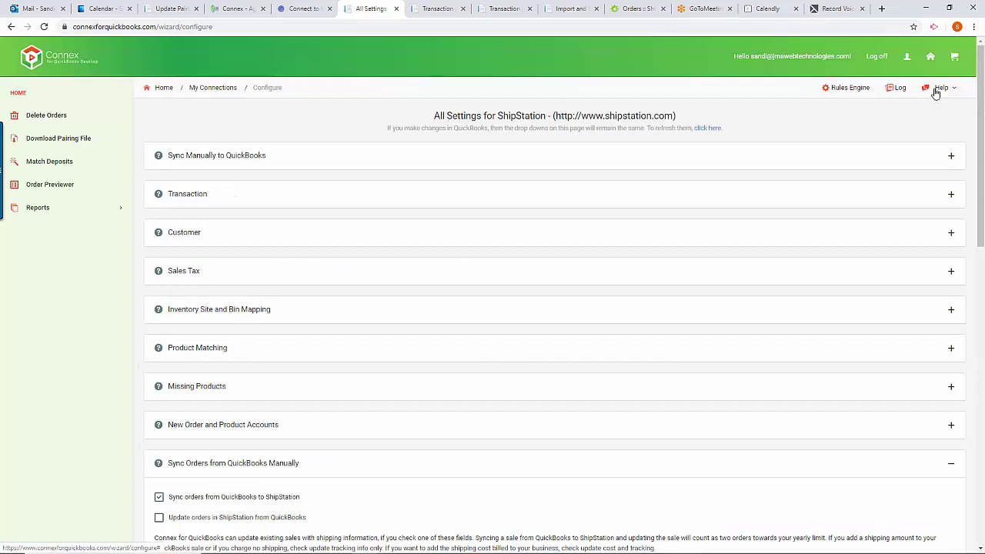
pyautogui.click(936, 93)
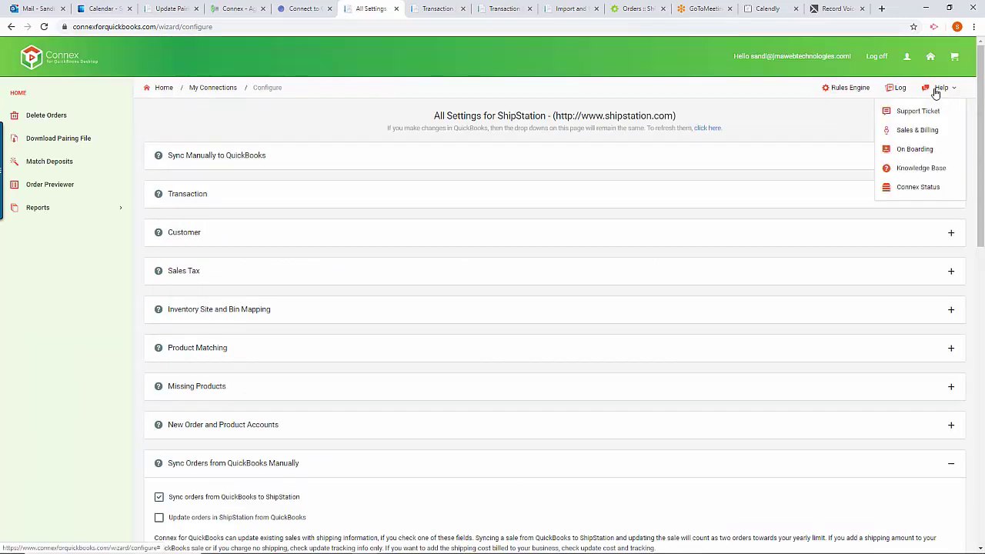